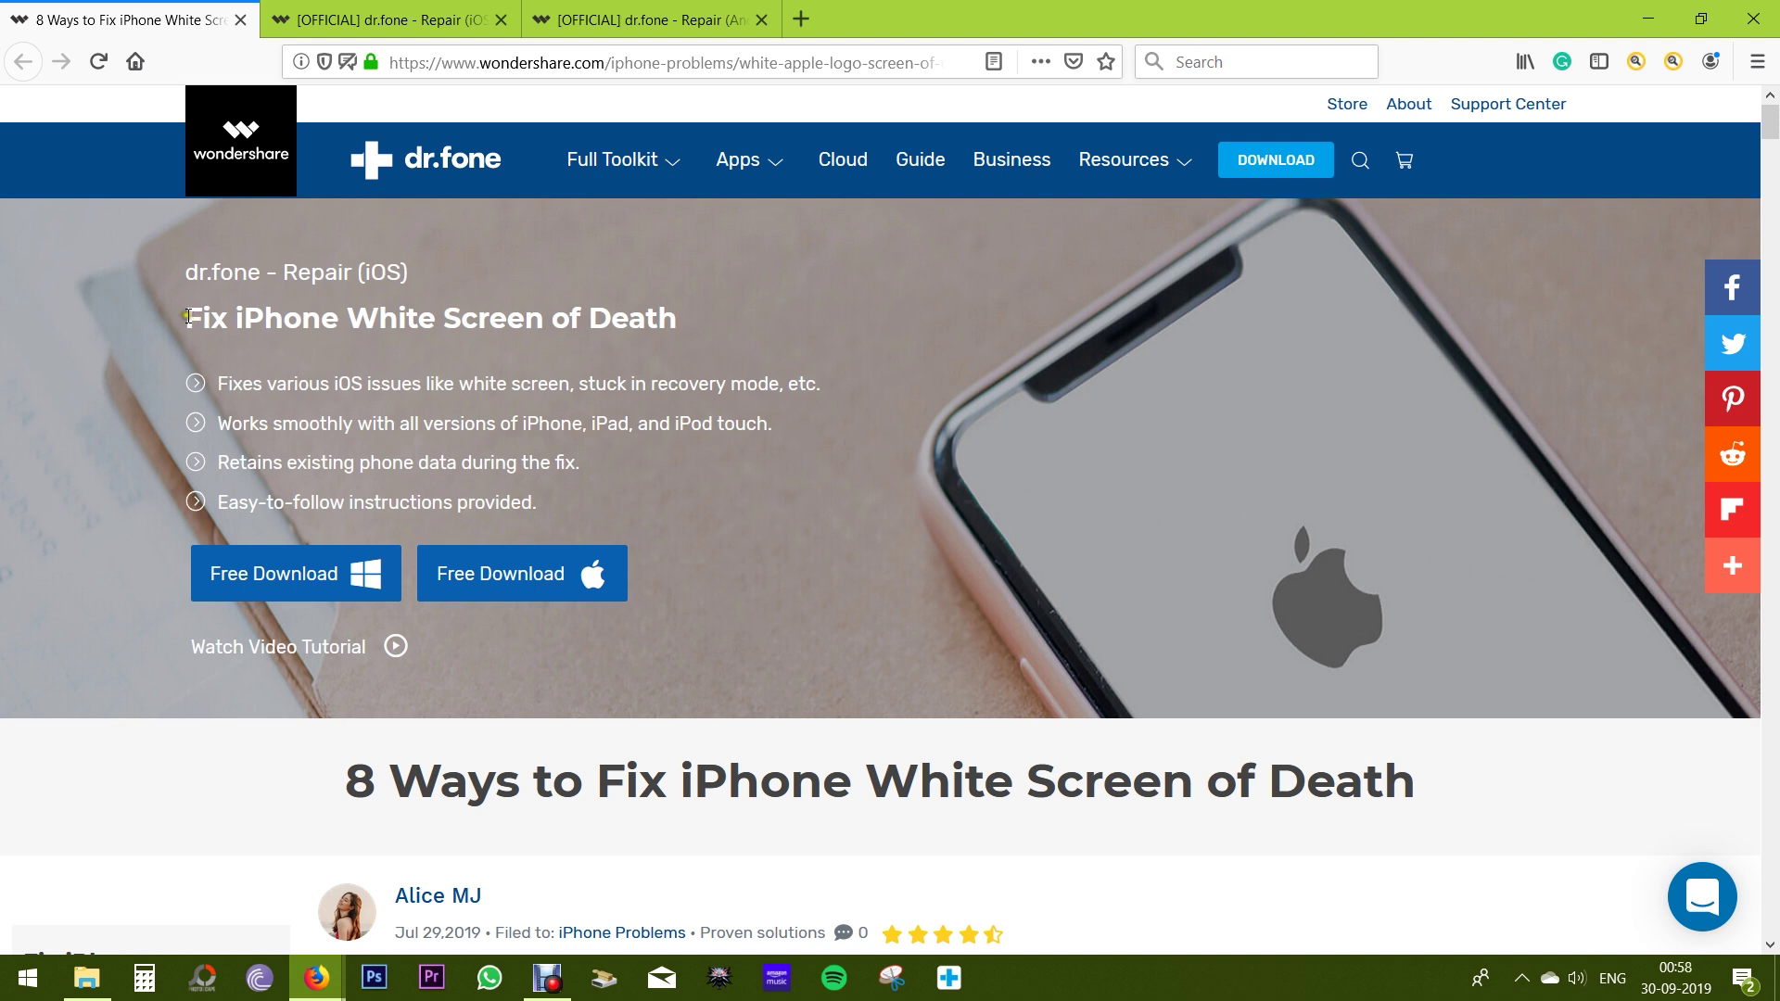
- Highlight the page heading and the white screen and recovery mode issues, then scroll to the causes section
drag(186, 318, 677, 313)
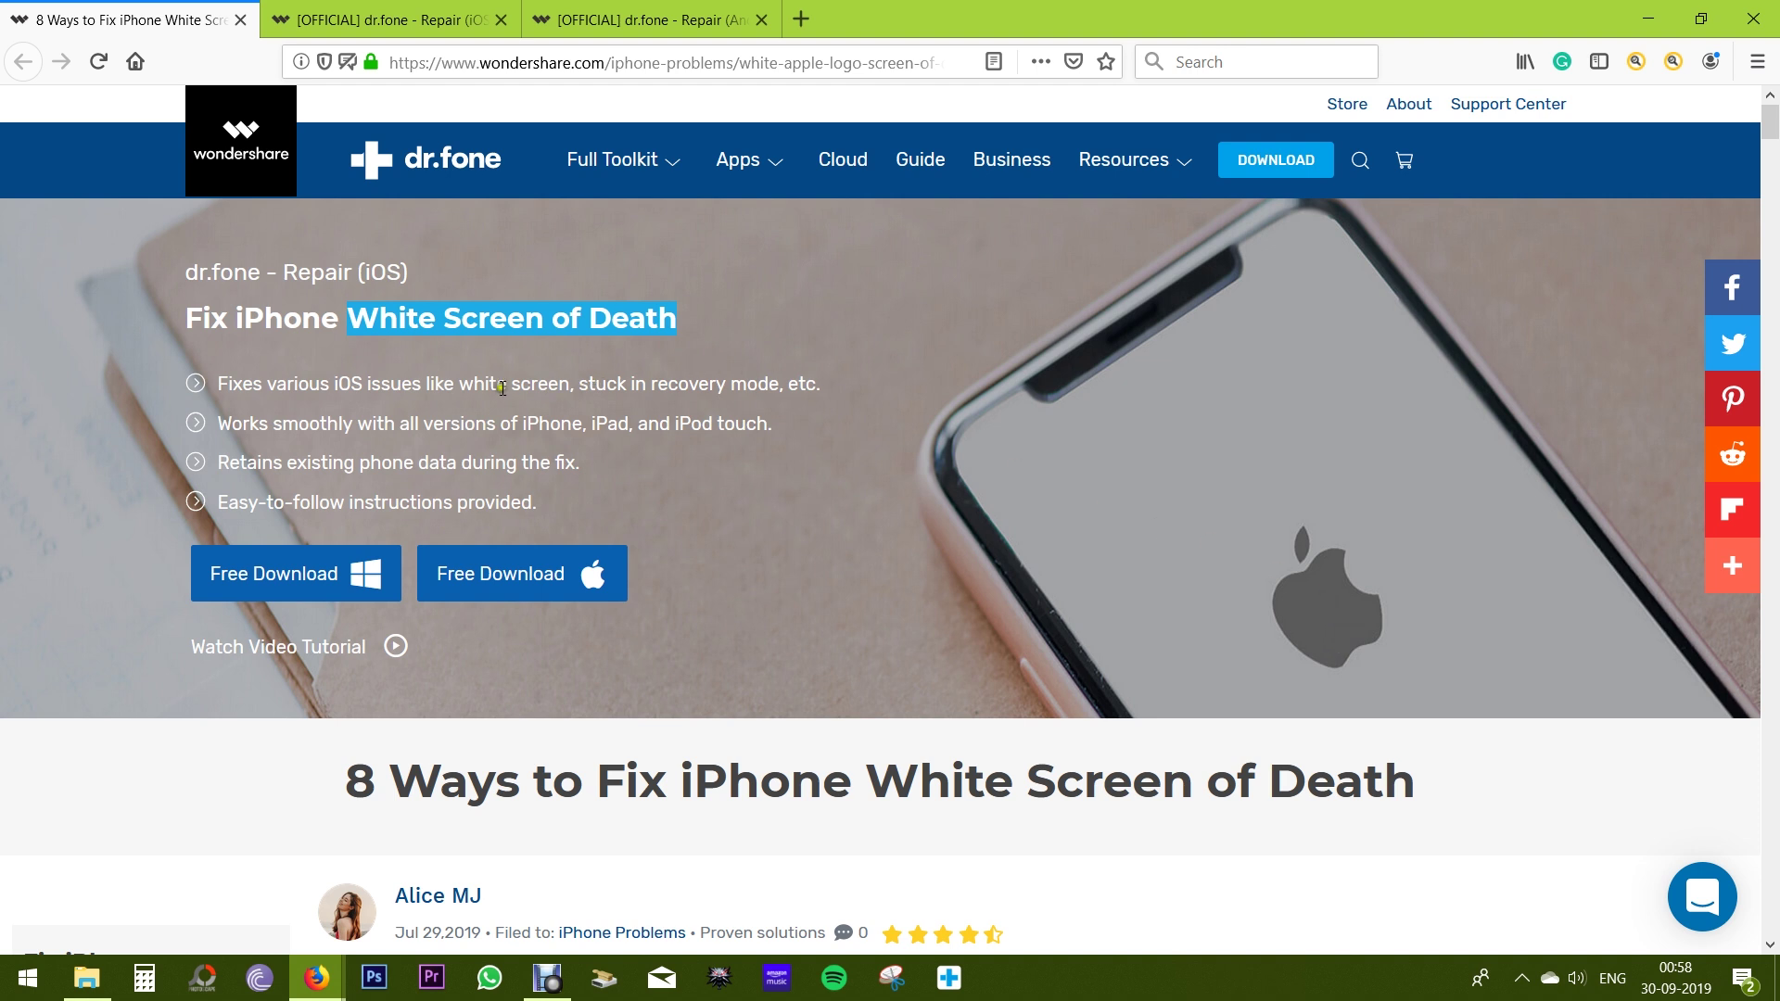
drag(456, 390, 780, 379)
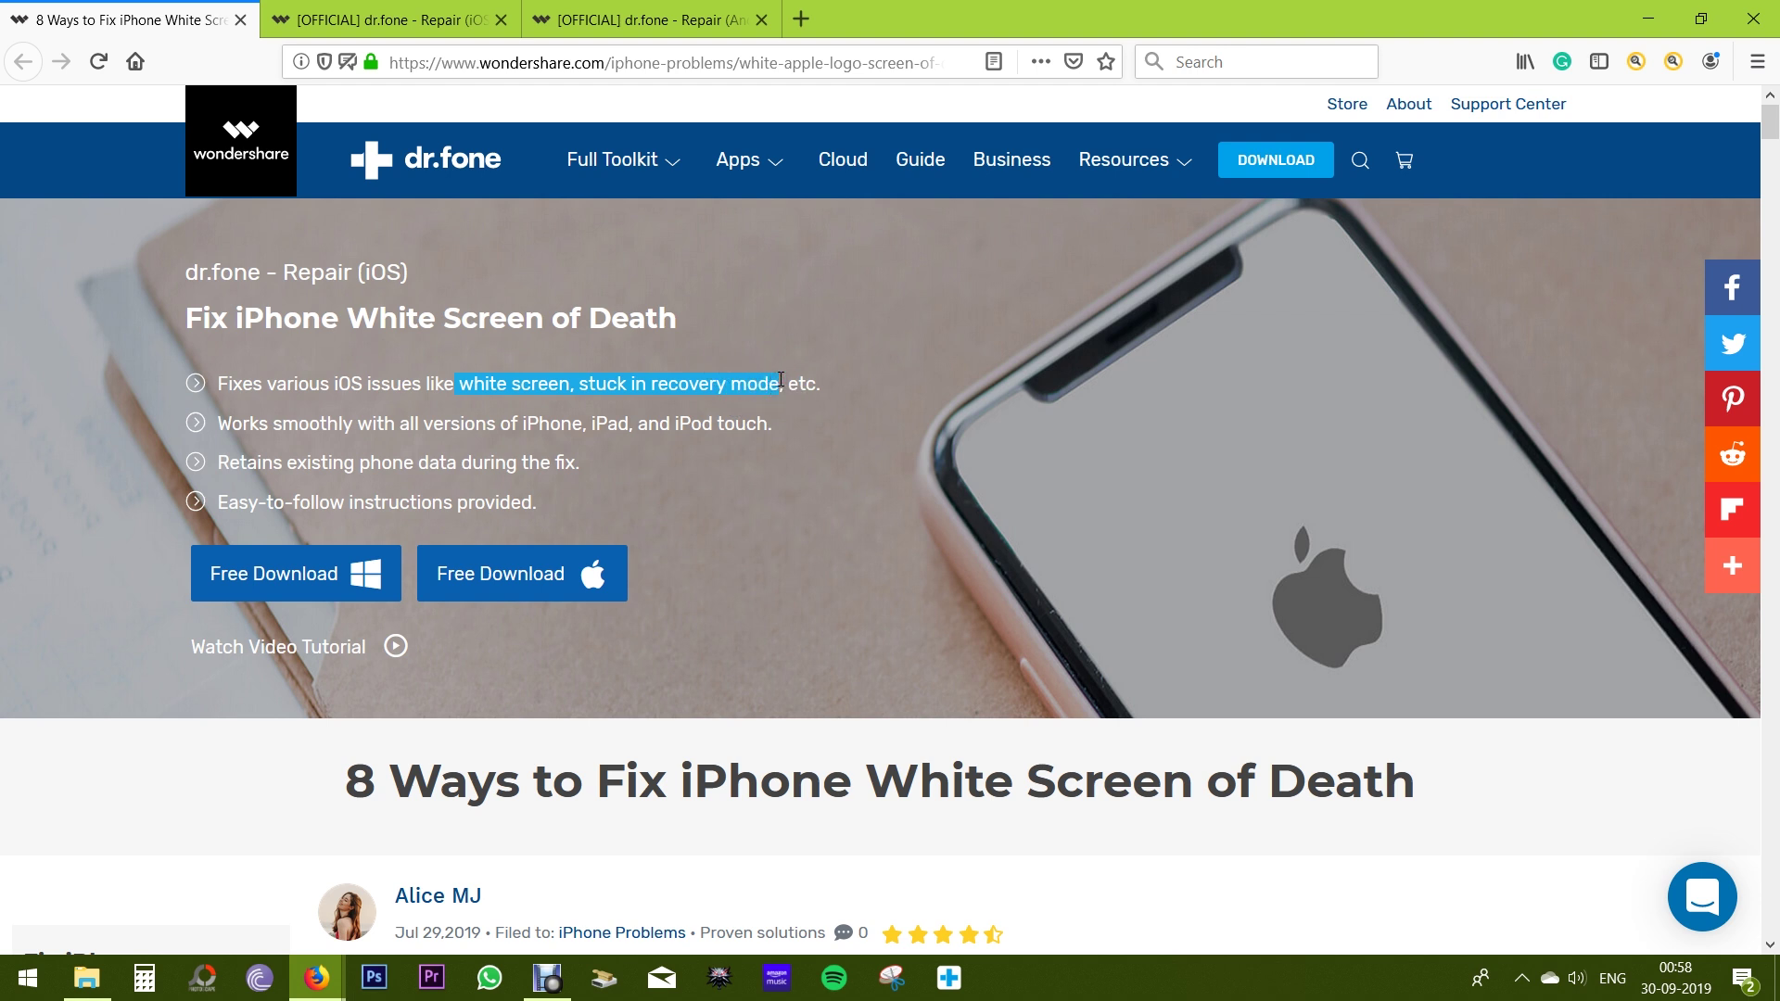
click(795, 382)
scroll(821, 369, down, 10)
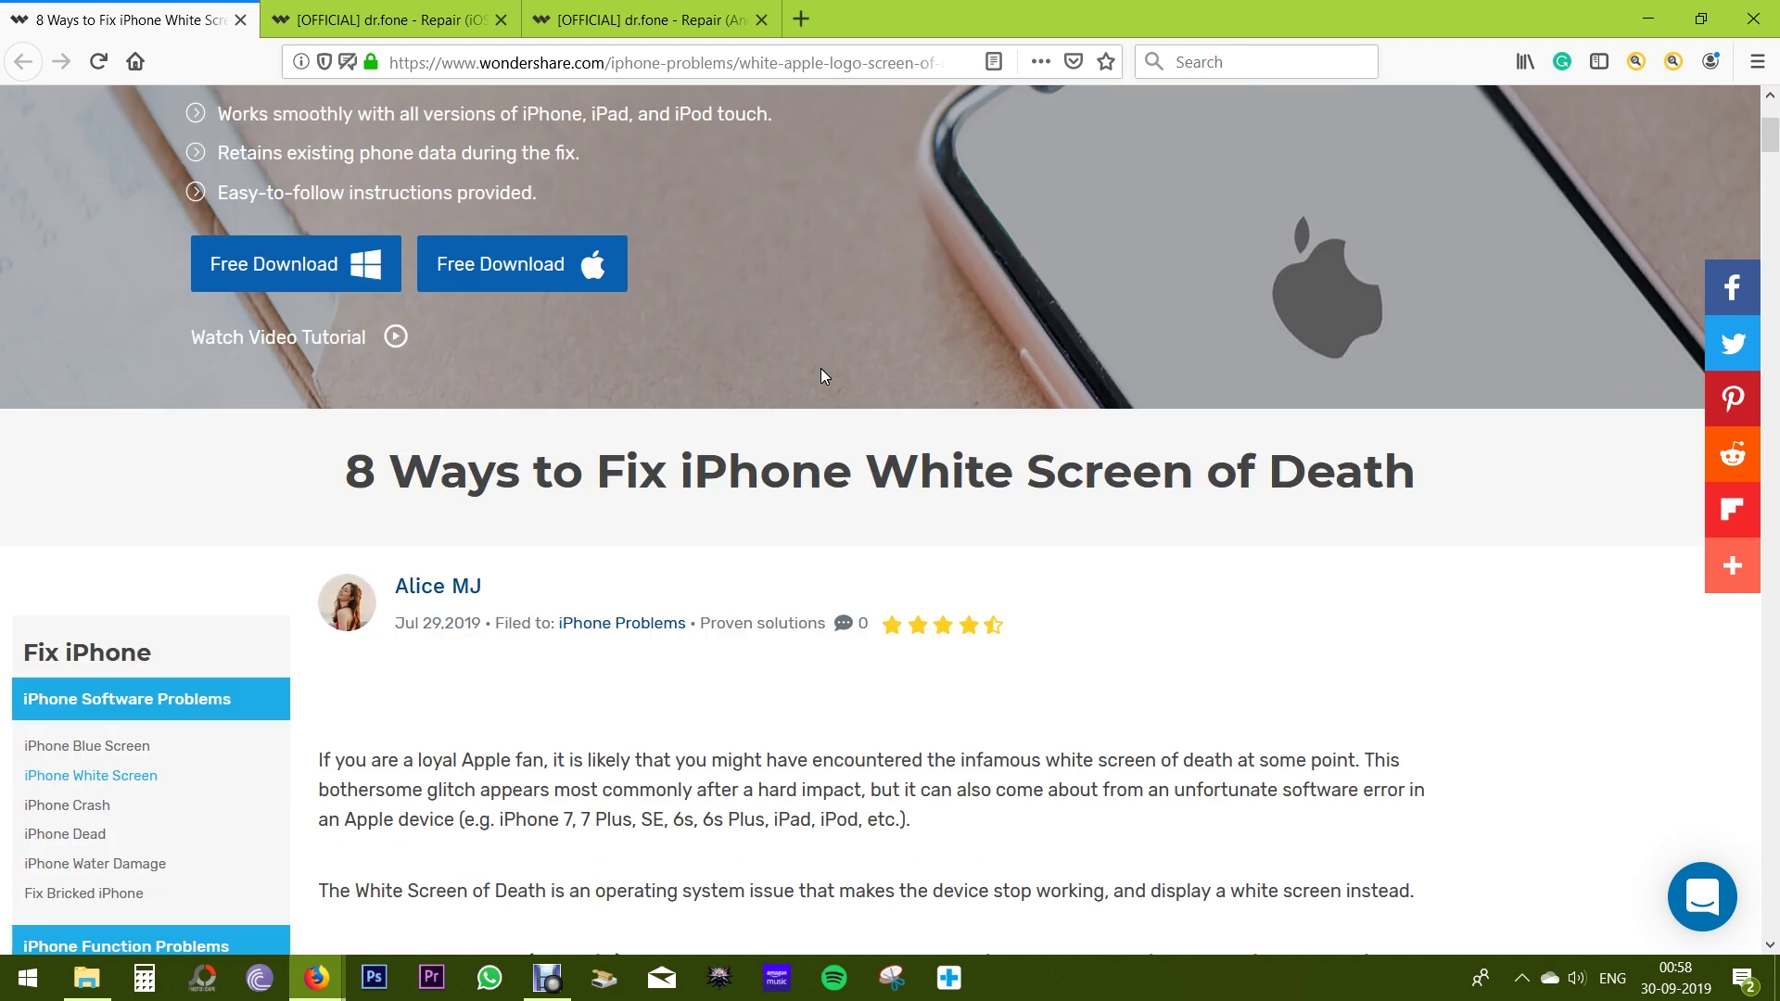
scroll(820, 369, down, 2)
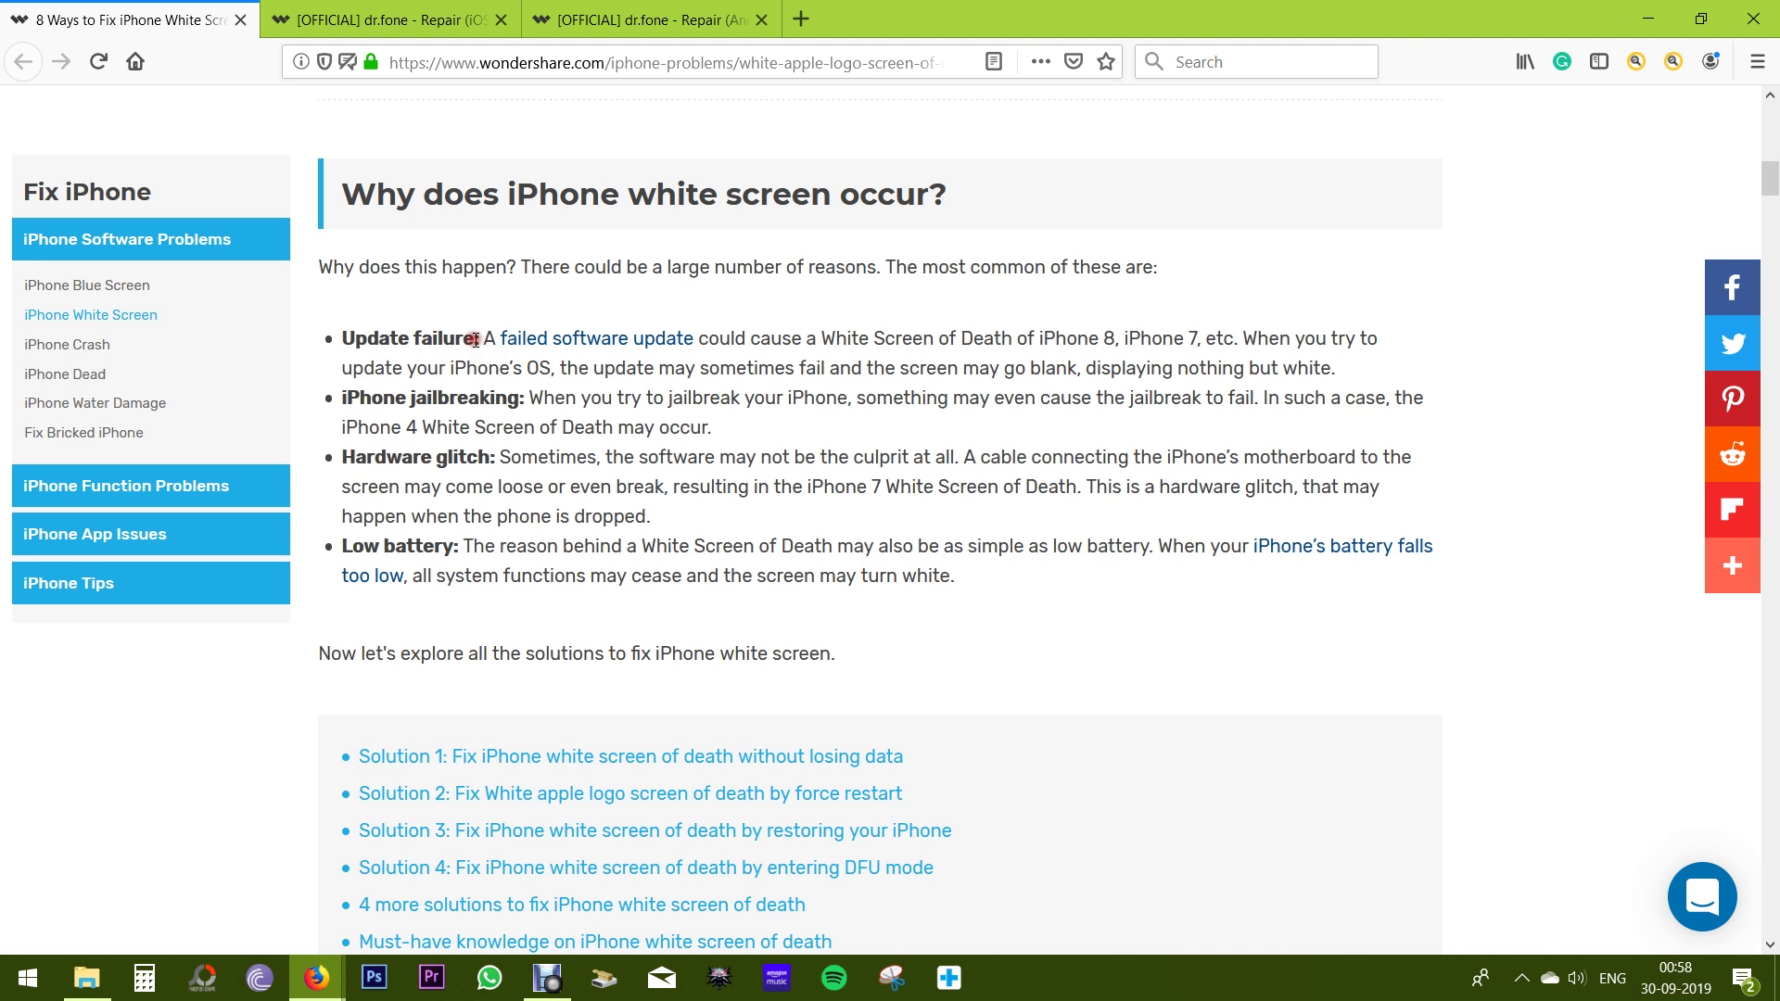
- Highlight each cause in turn: Update failure, iPhone jailbreaking, Hardware glitch and Low battery
drag(474, 339, 339, 336)
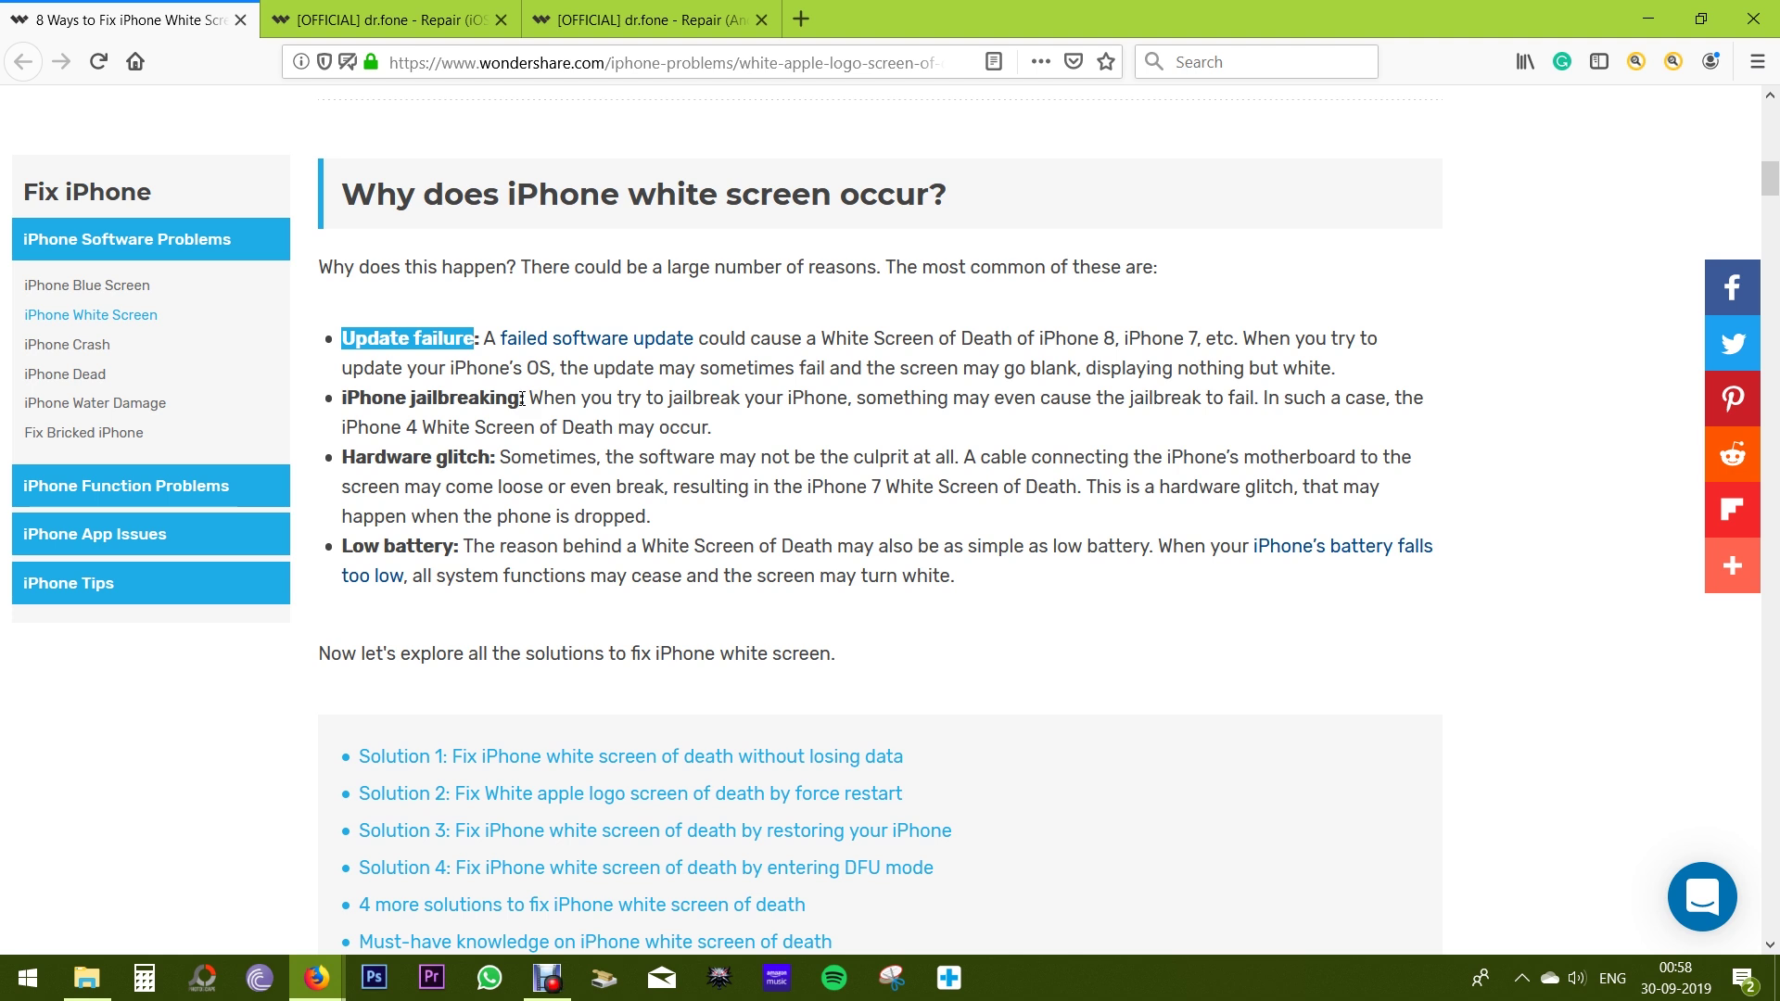
drag(522, 398, 344, 390)
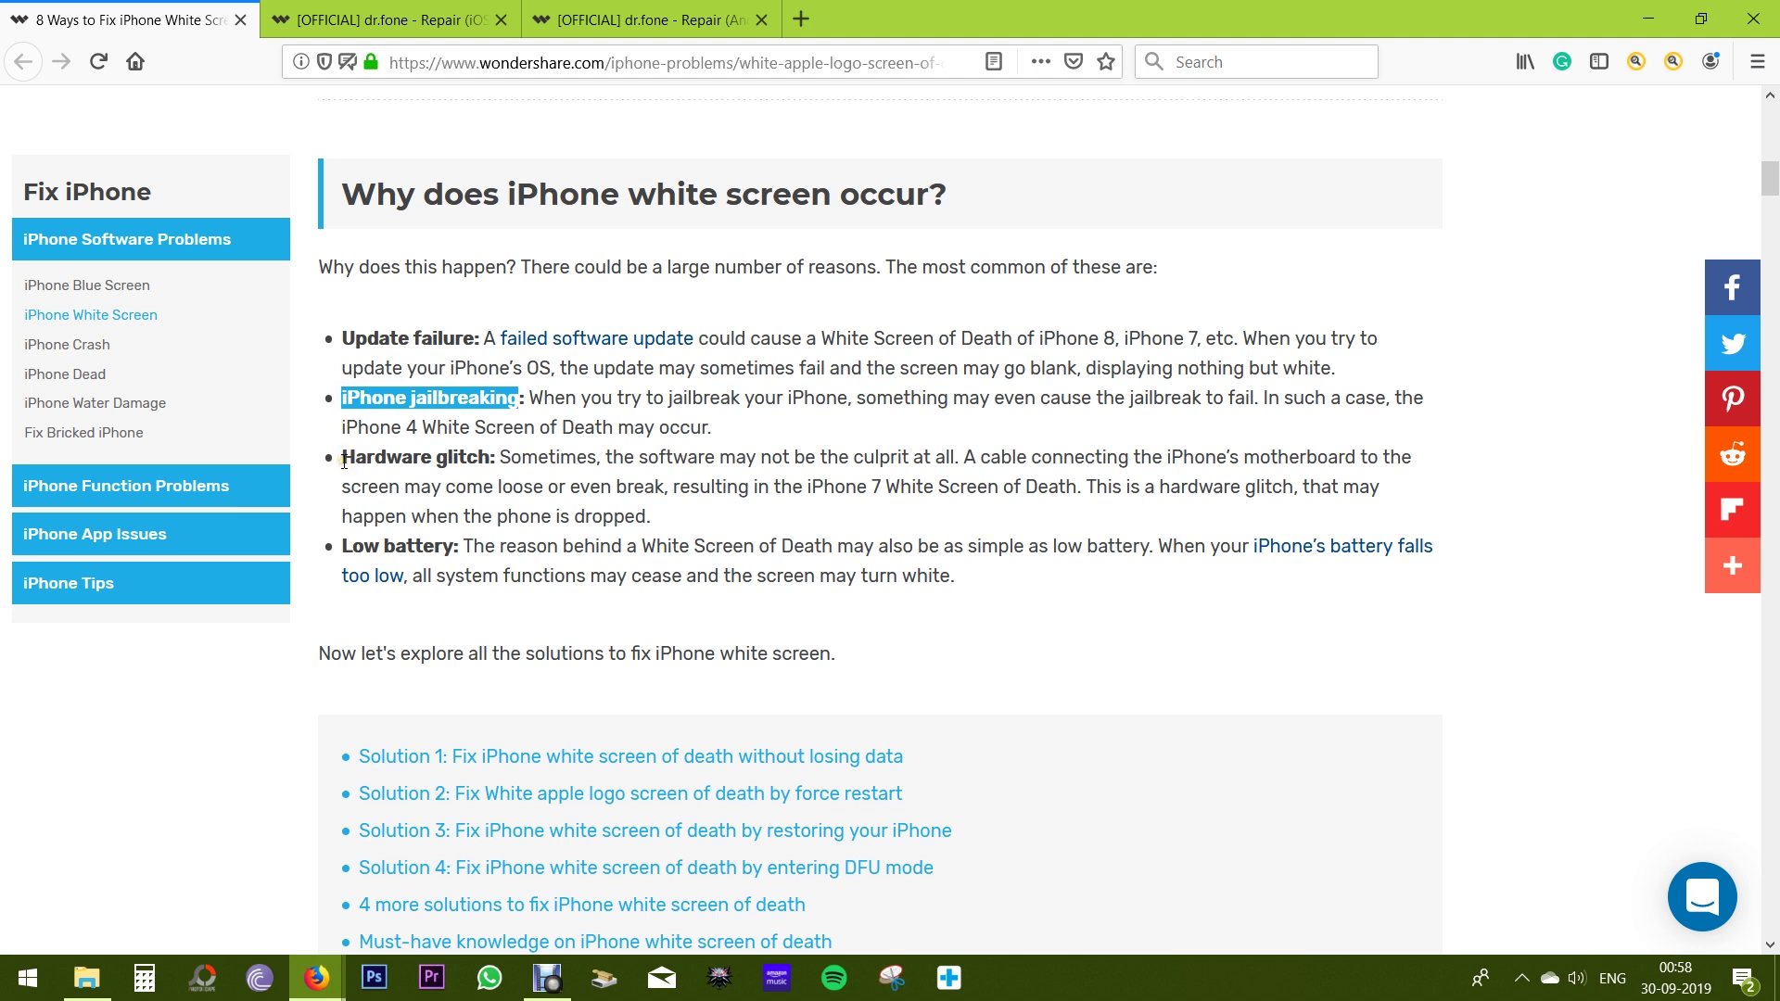
drag(344, 462, 489, 461)
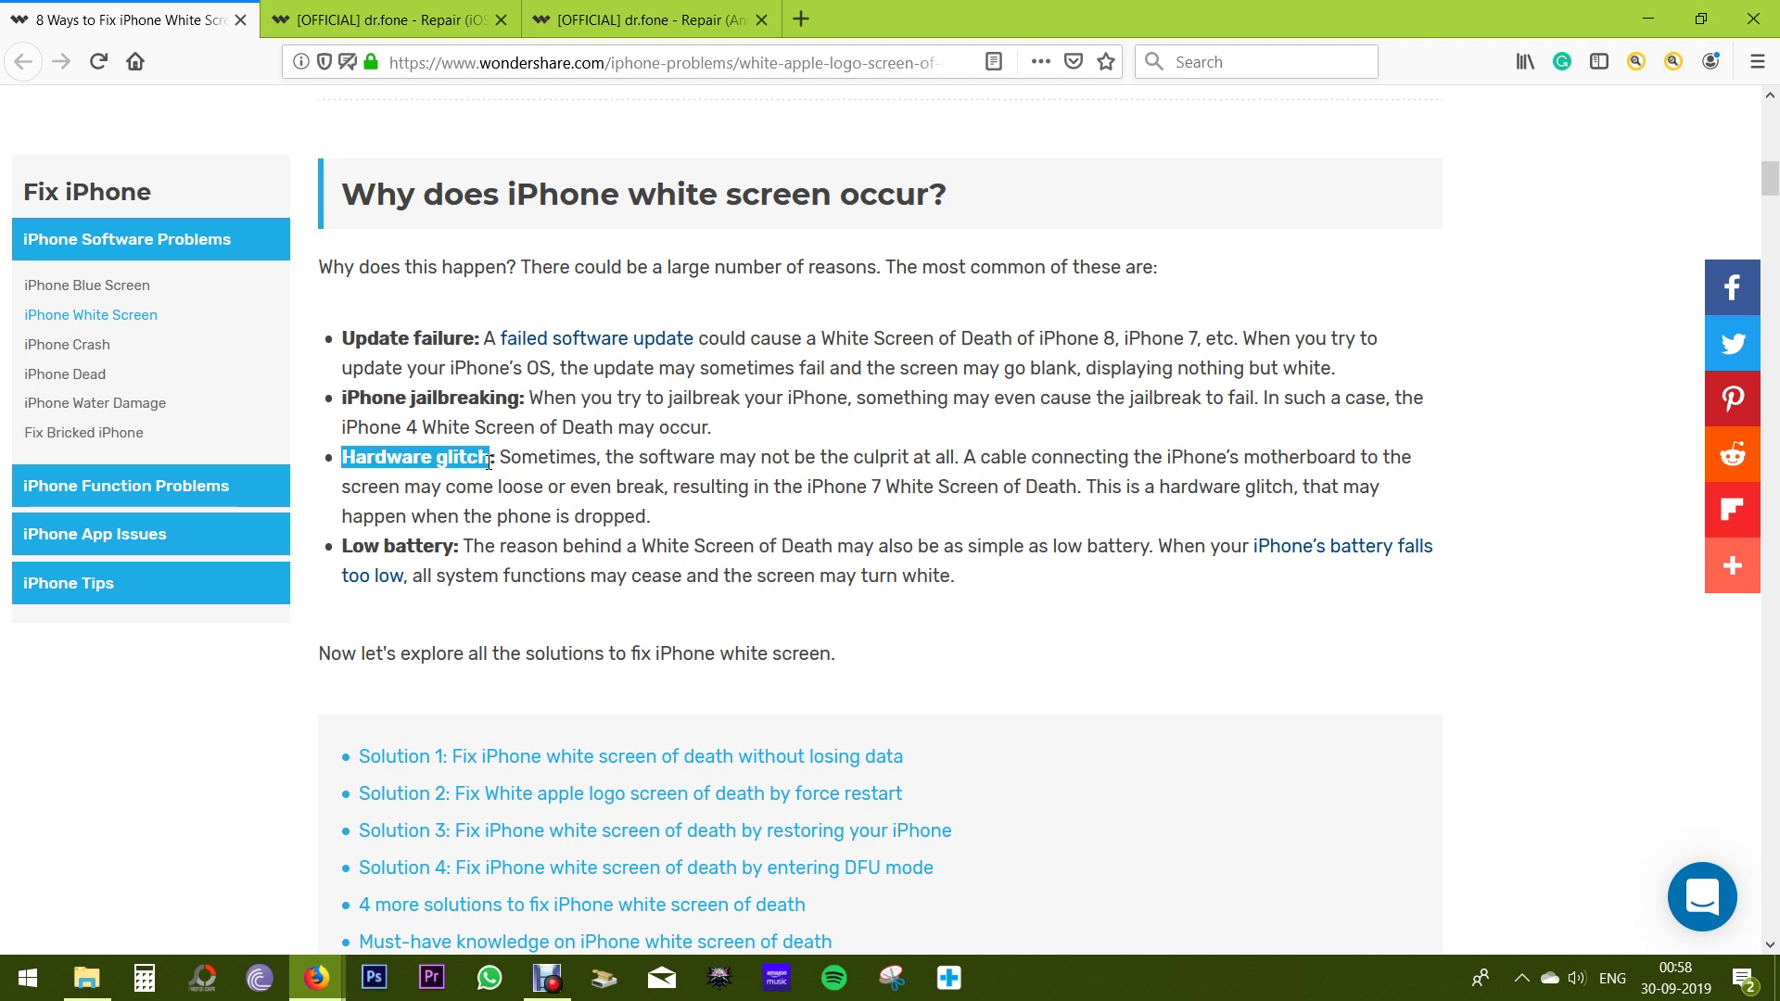
click(491, 463)
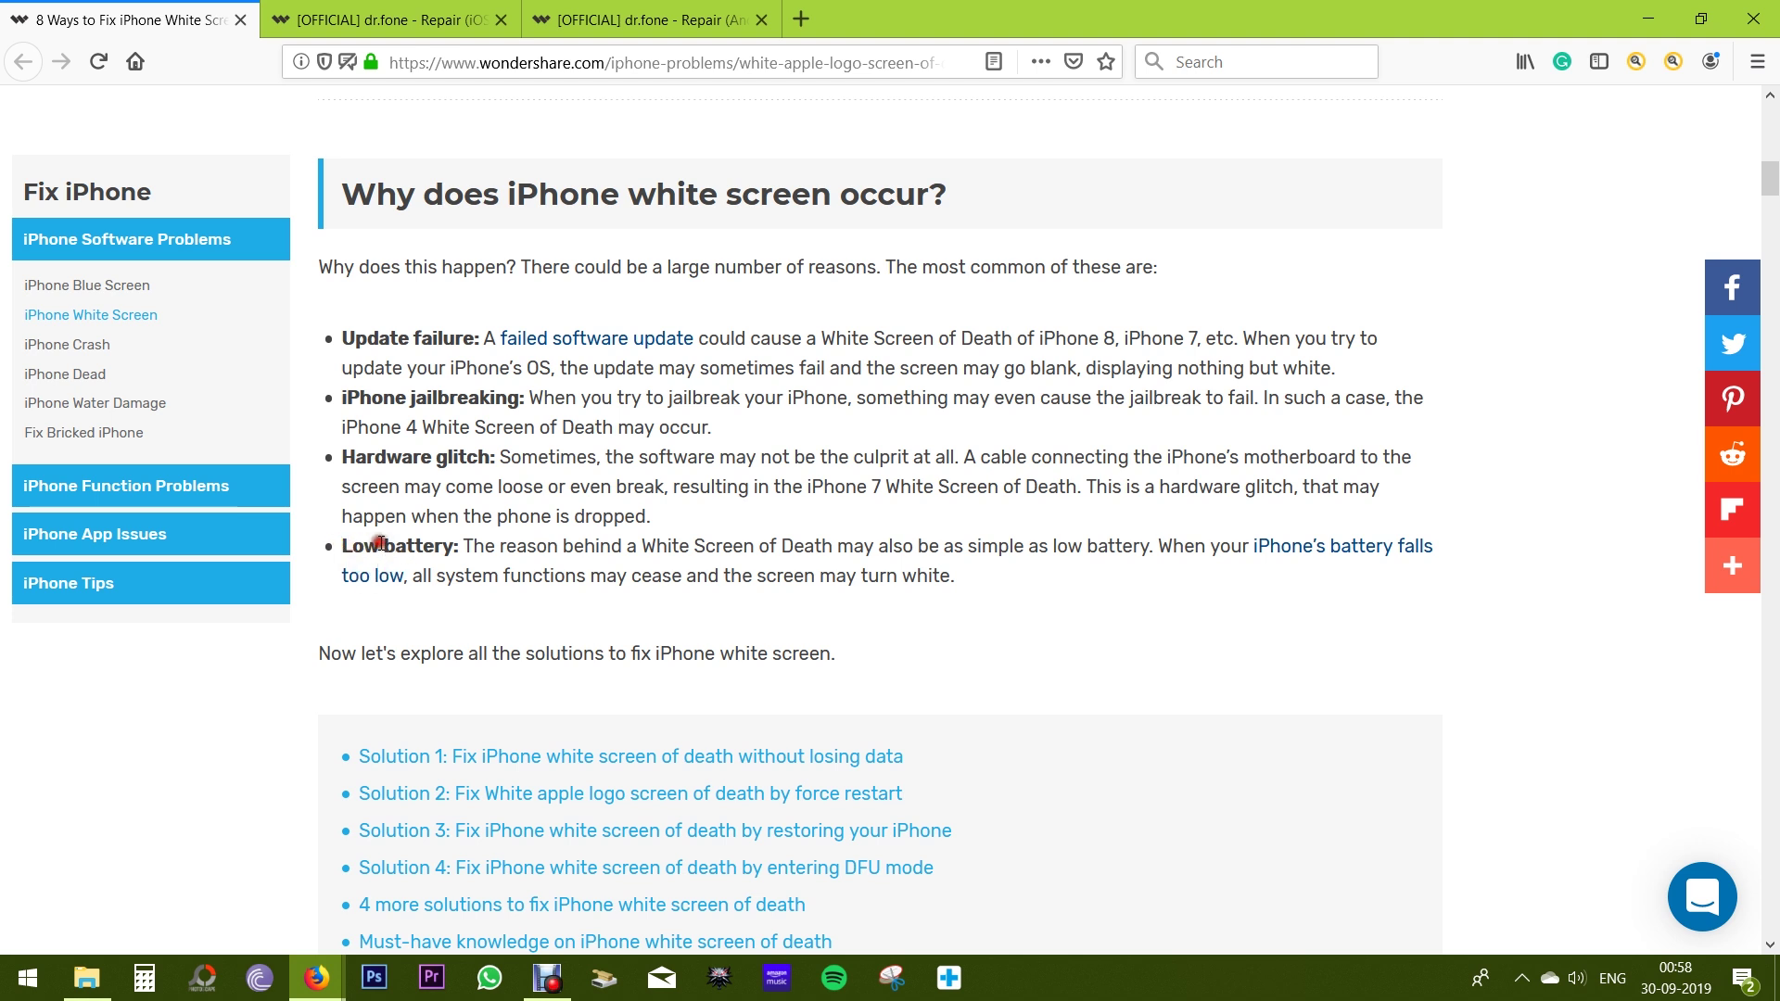
drag(434, 547, 339, 543)
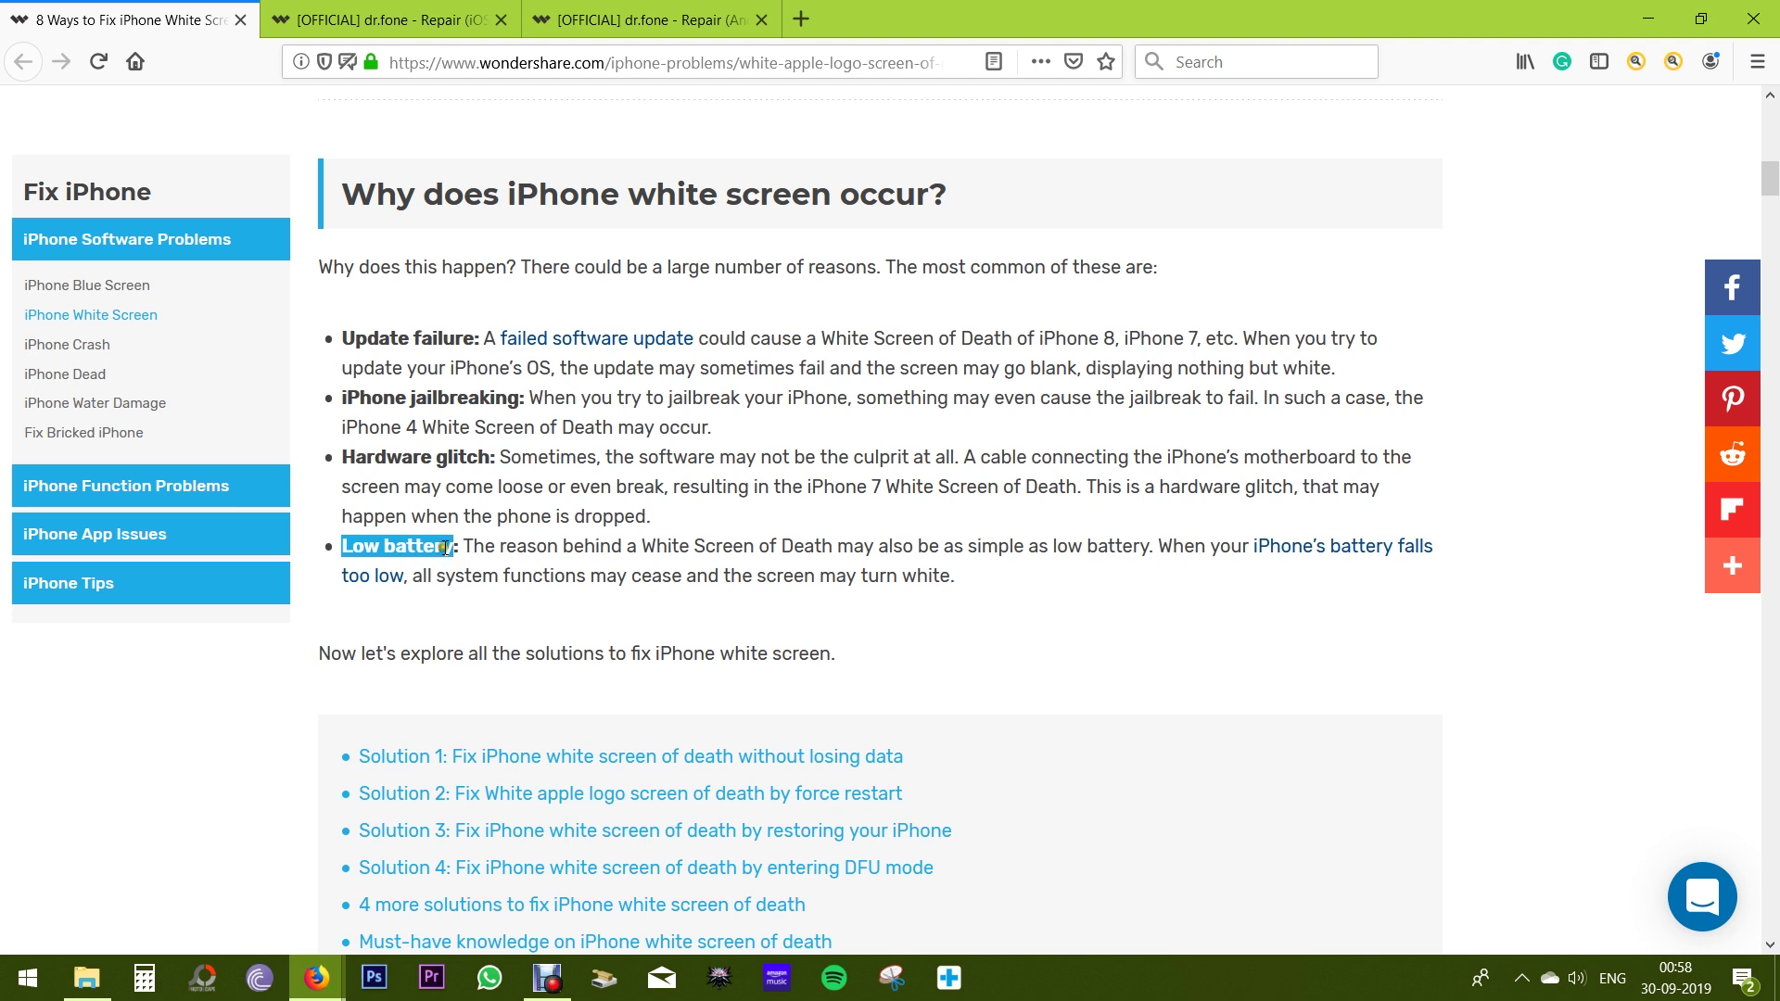
click(1097, 601)
- Scroll down to the Solution 1 section with the dr.fone - Repair (iOS) box
scroll(1096, 601, down, 2)
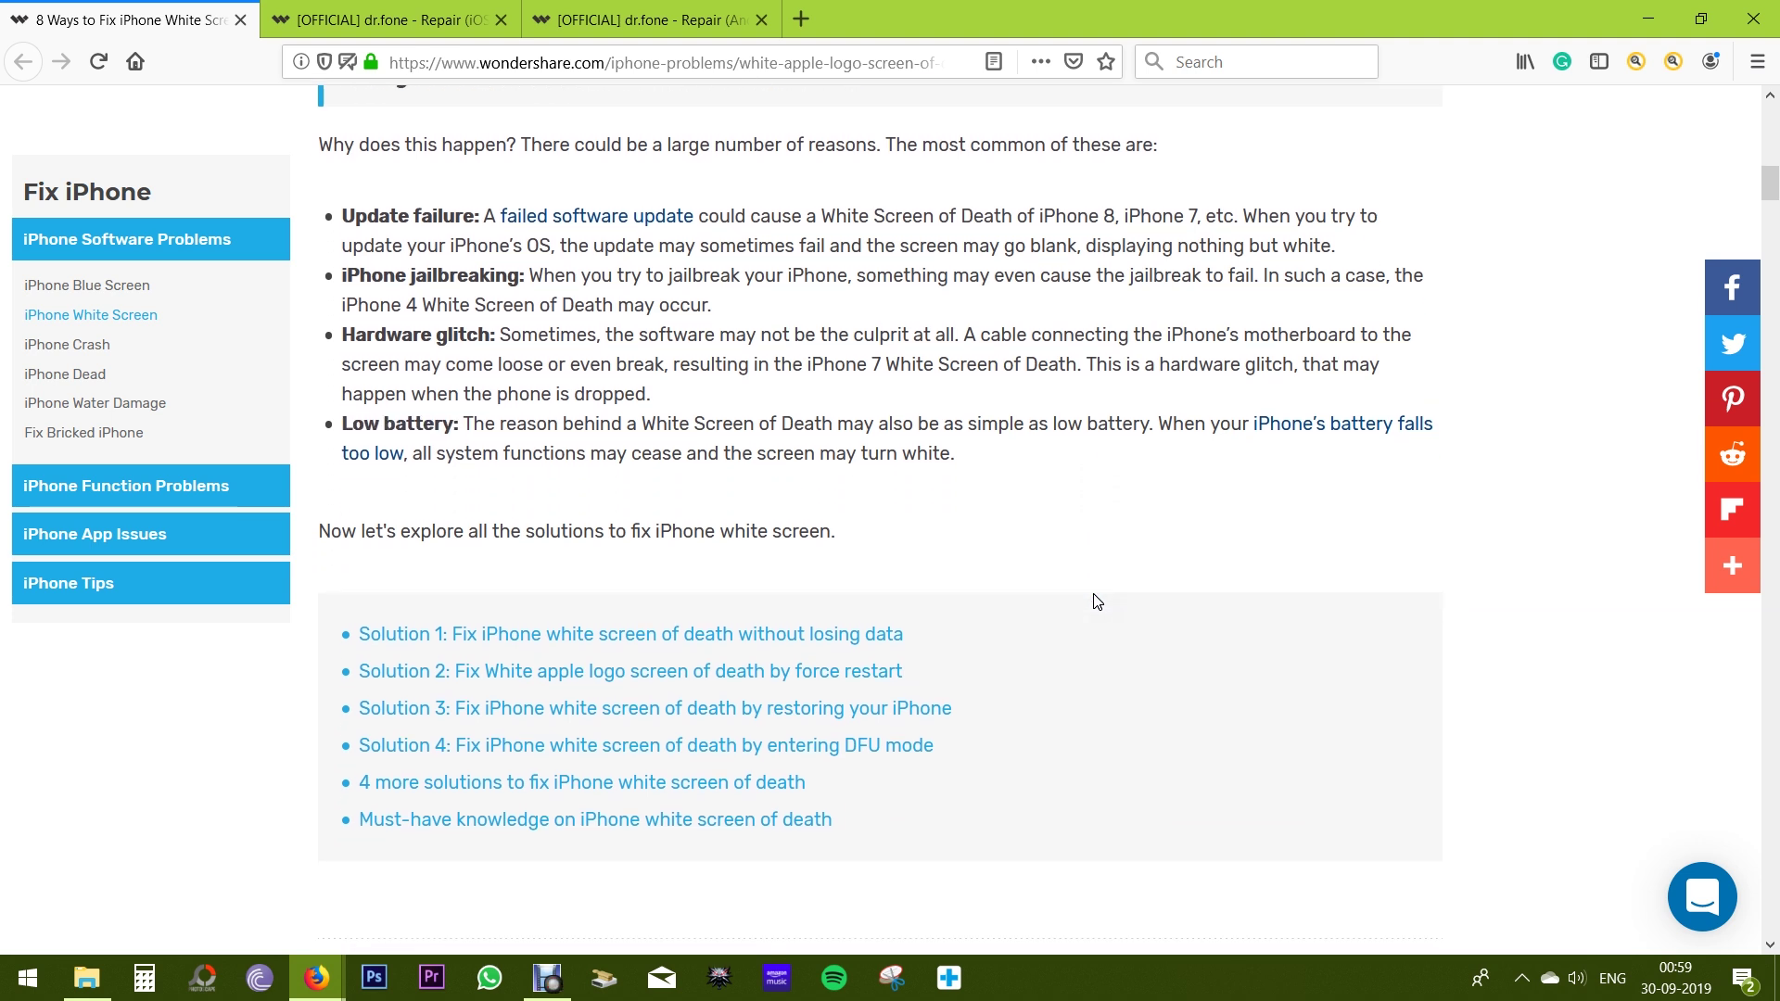
scroll(1106, 572, down, 7)
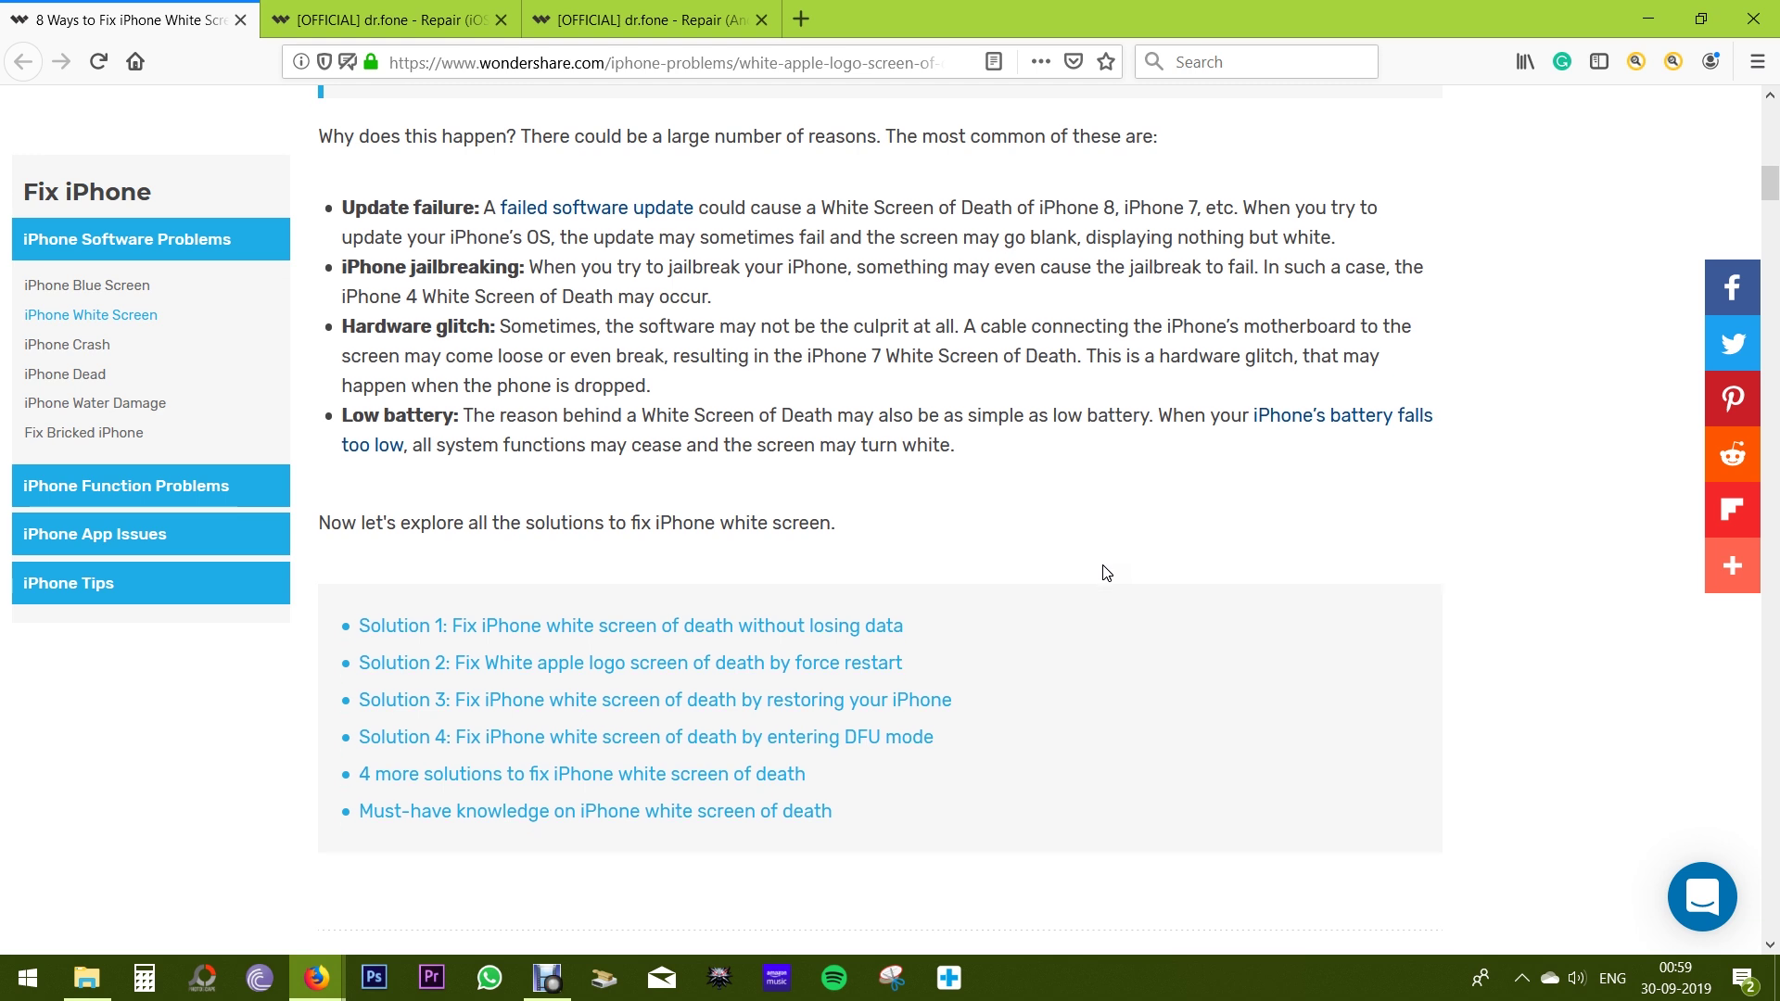
scroll(1106, 572, down, 5)
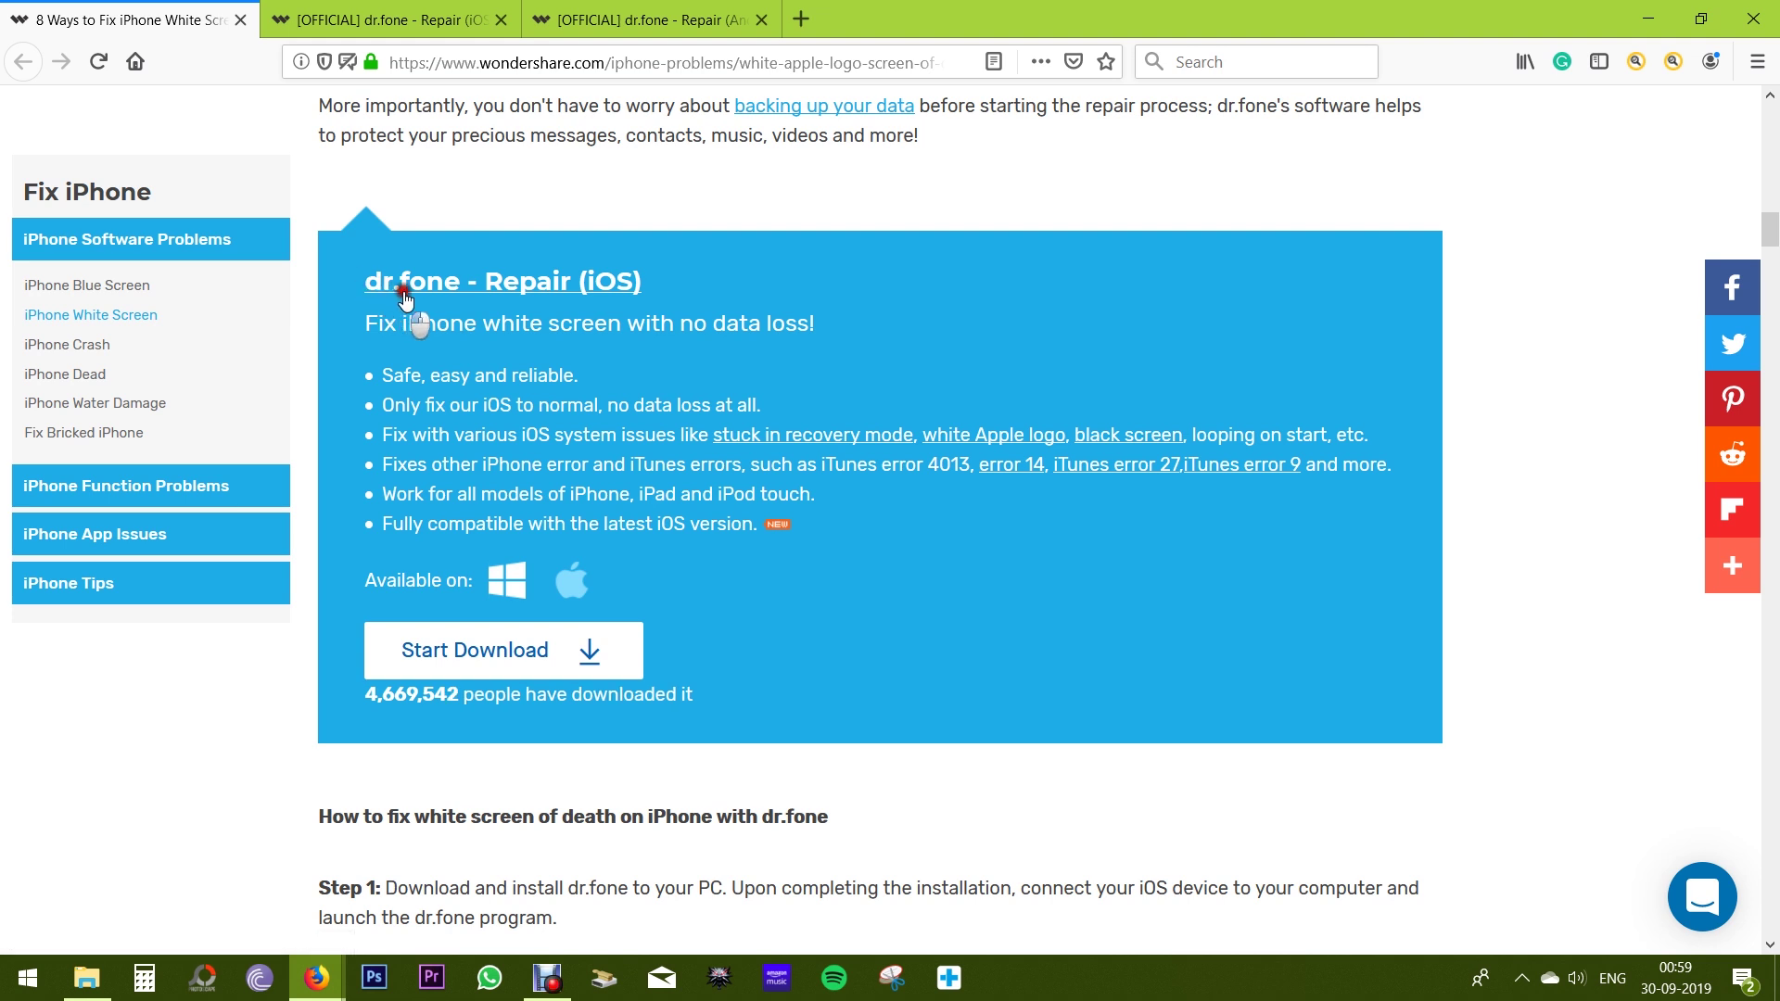
- Follow the dr.fone - Repair (iOS) link and view the new [OFFICIAL] product tab
click(436, 292)
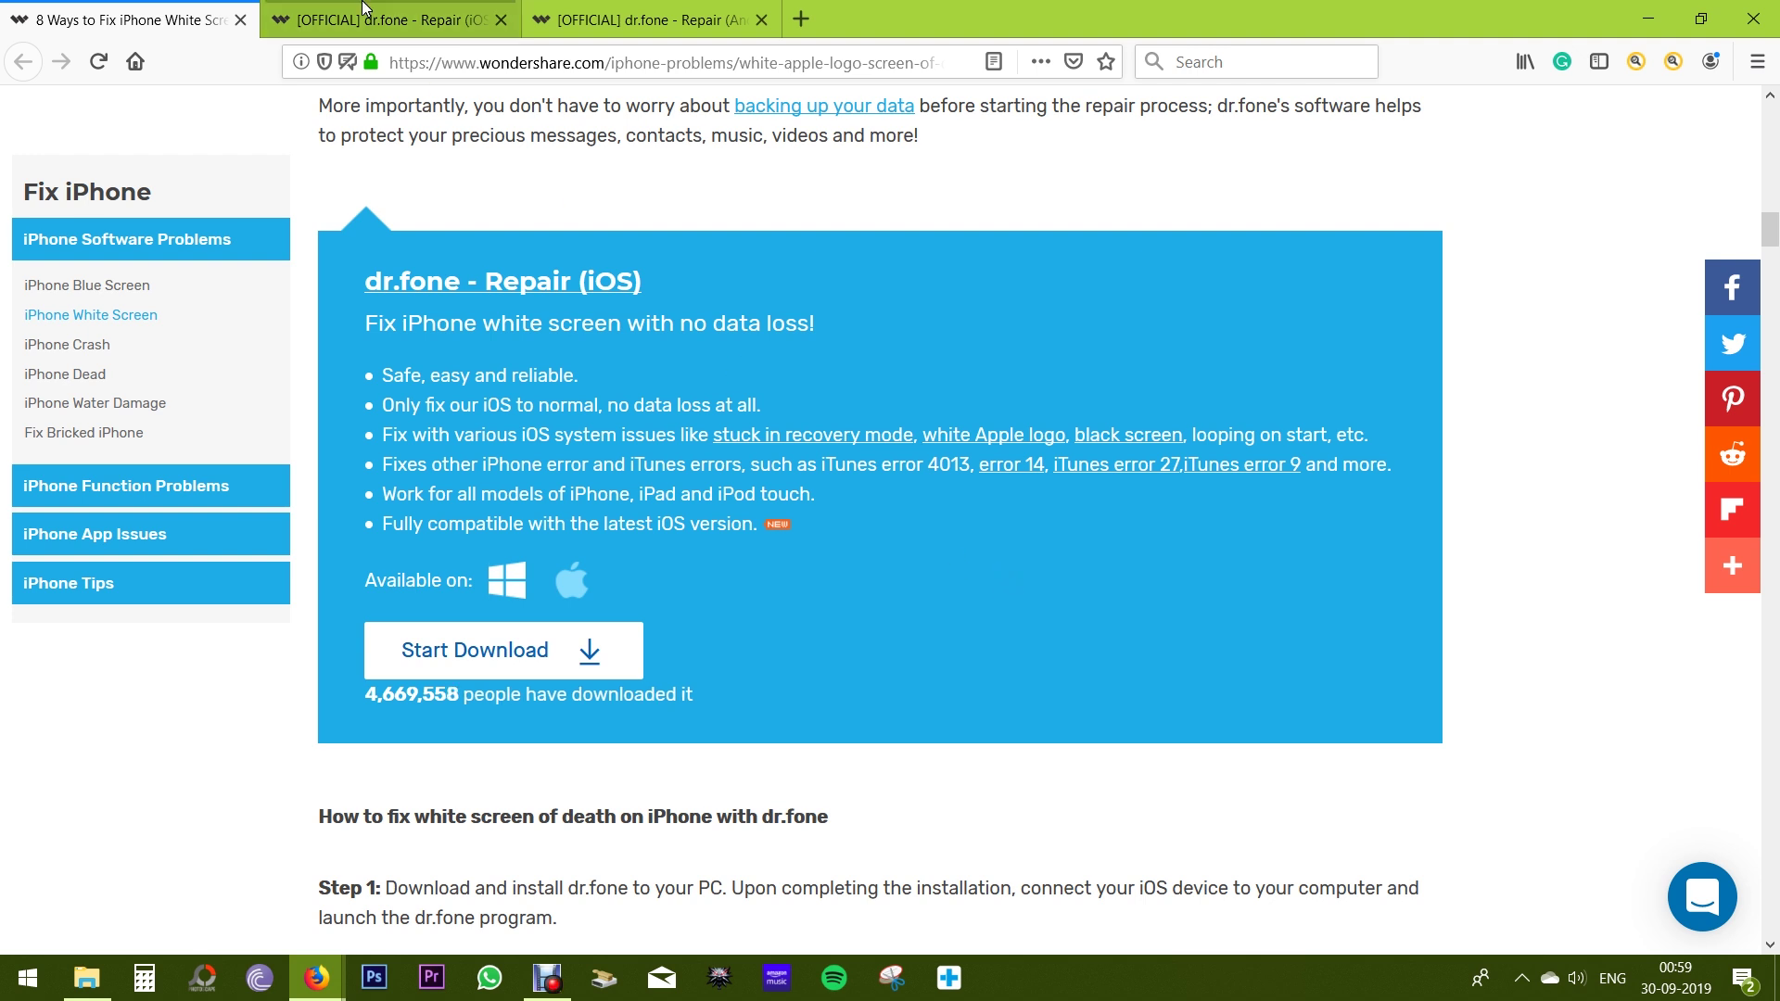
click(384, 19)
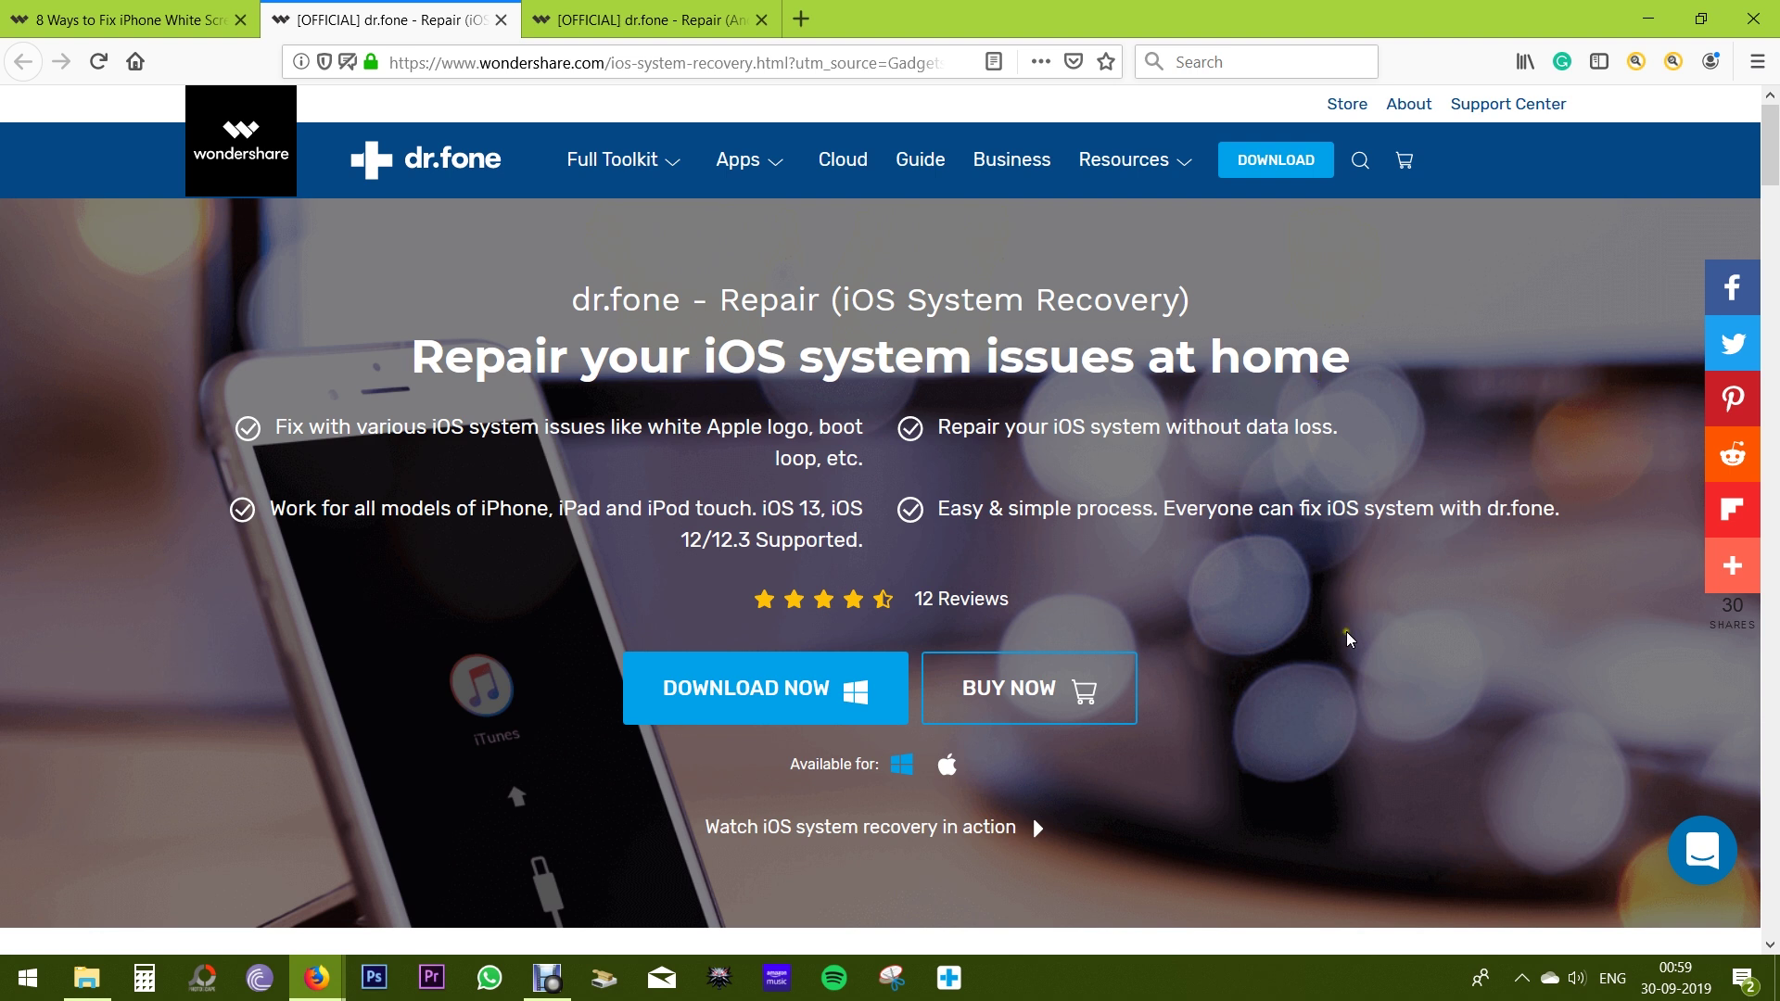
- Scroll the product page and highlight the 'Your Data Remain Intact' heading
scroll(1346, 631, down, 8)
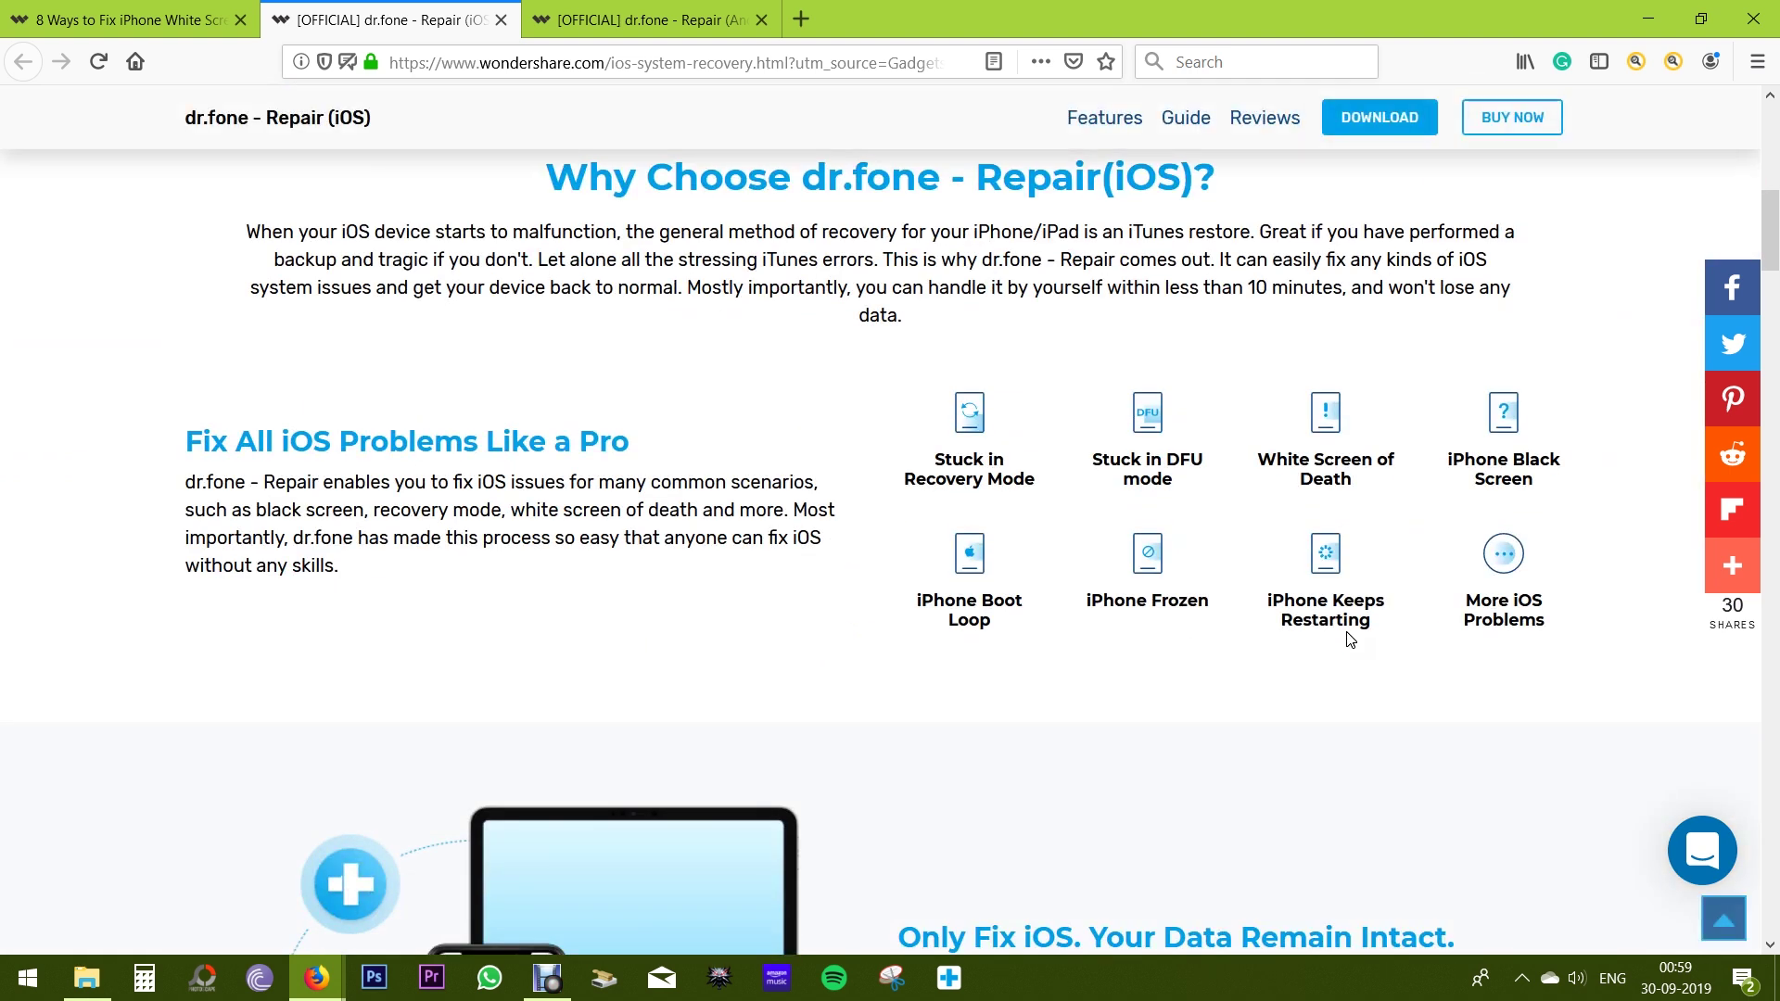
scroll(1350, 638, down, 6)
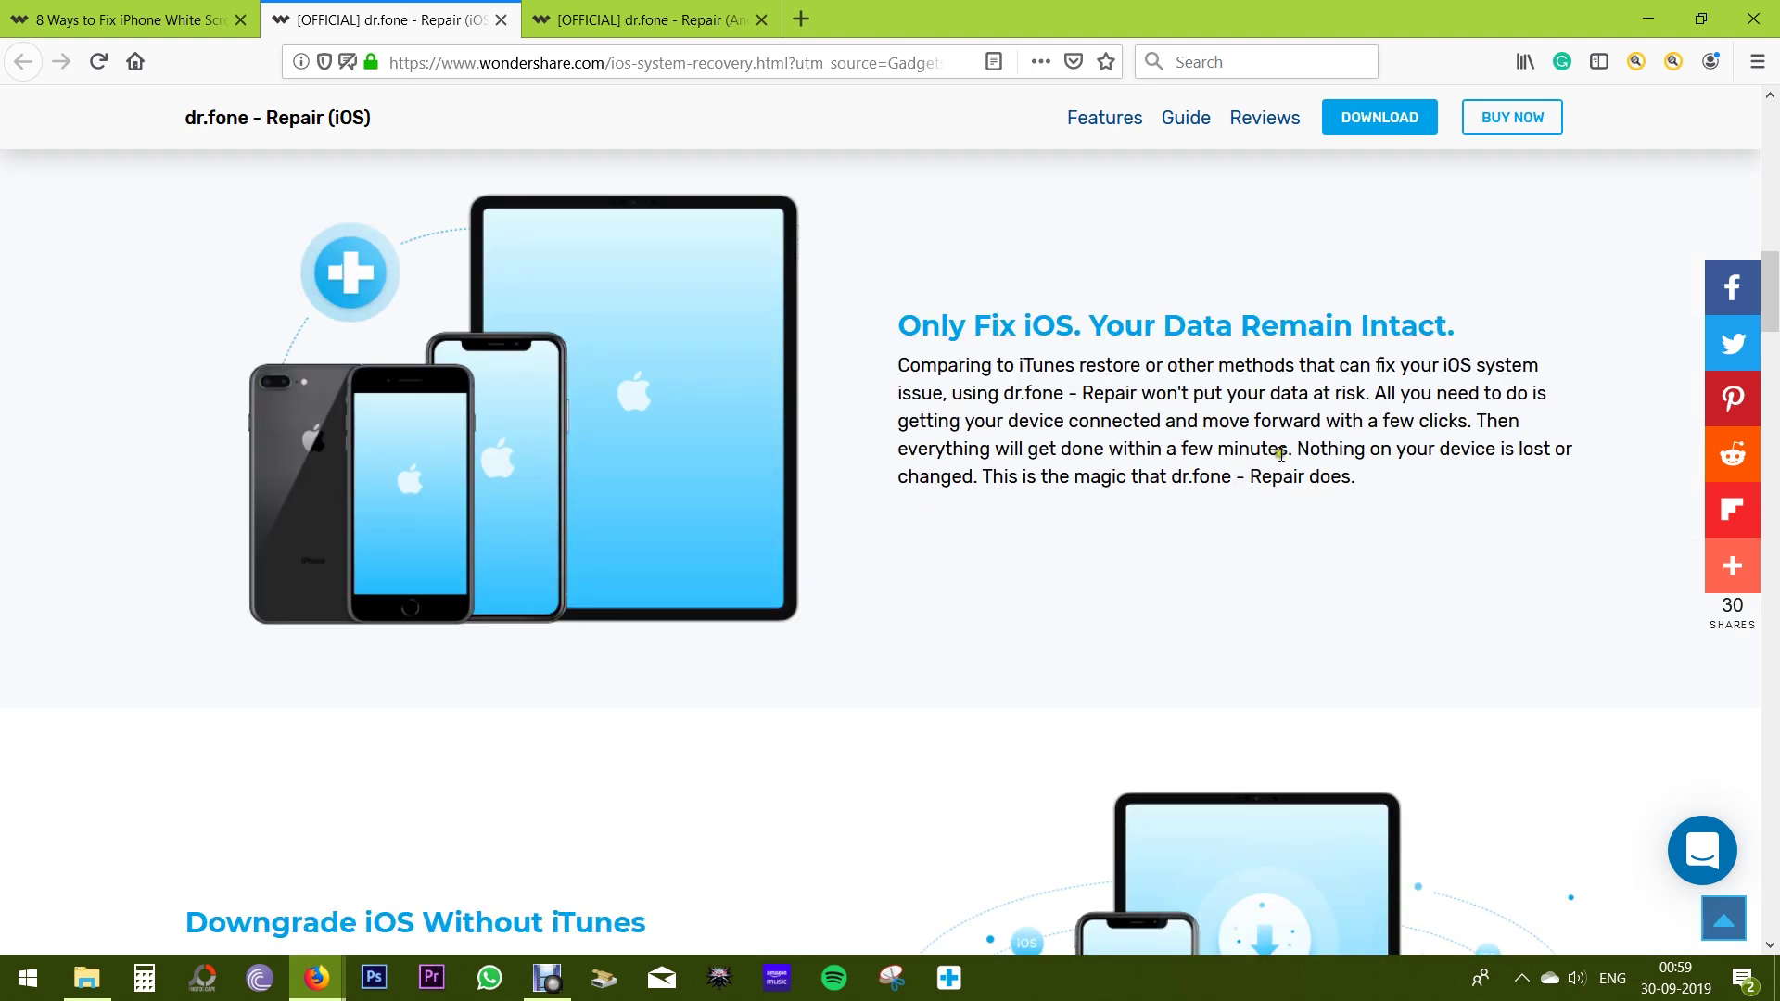
drag(1089, 326, 1469, 357)
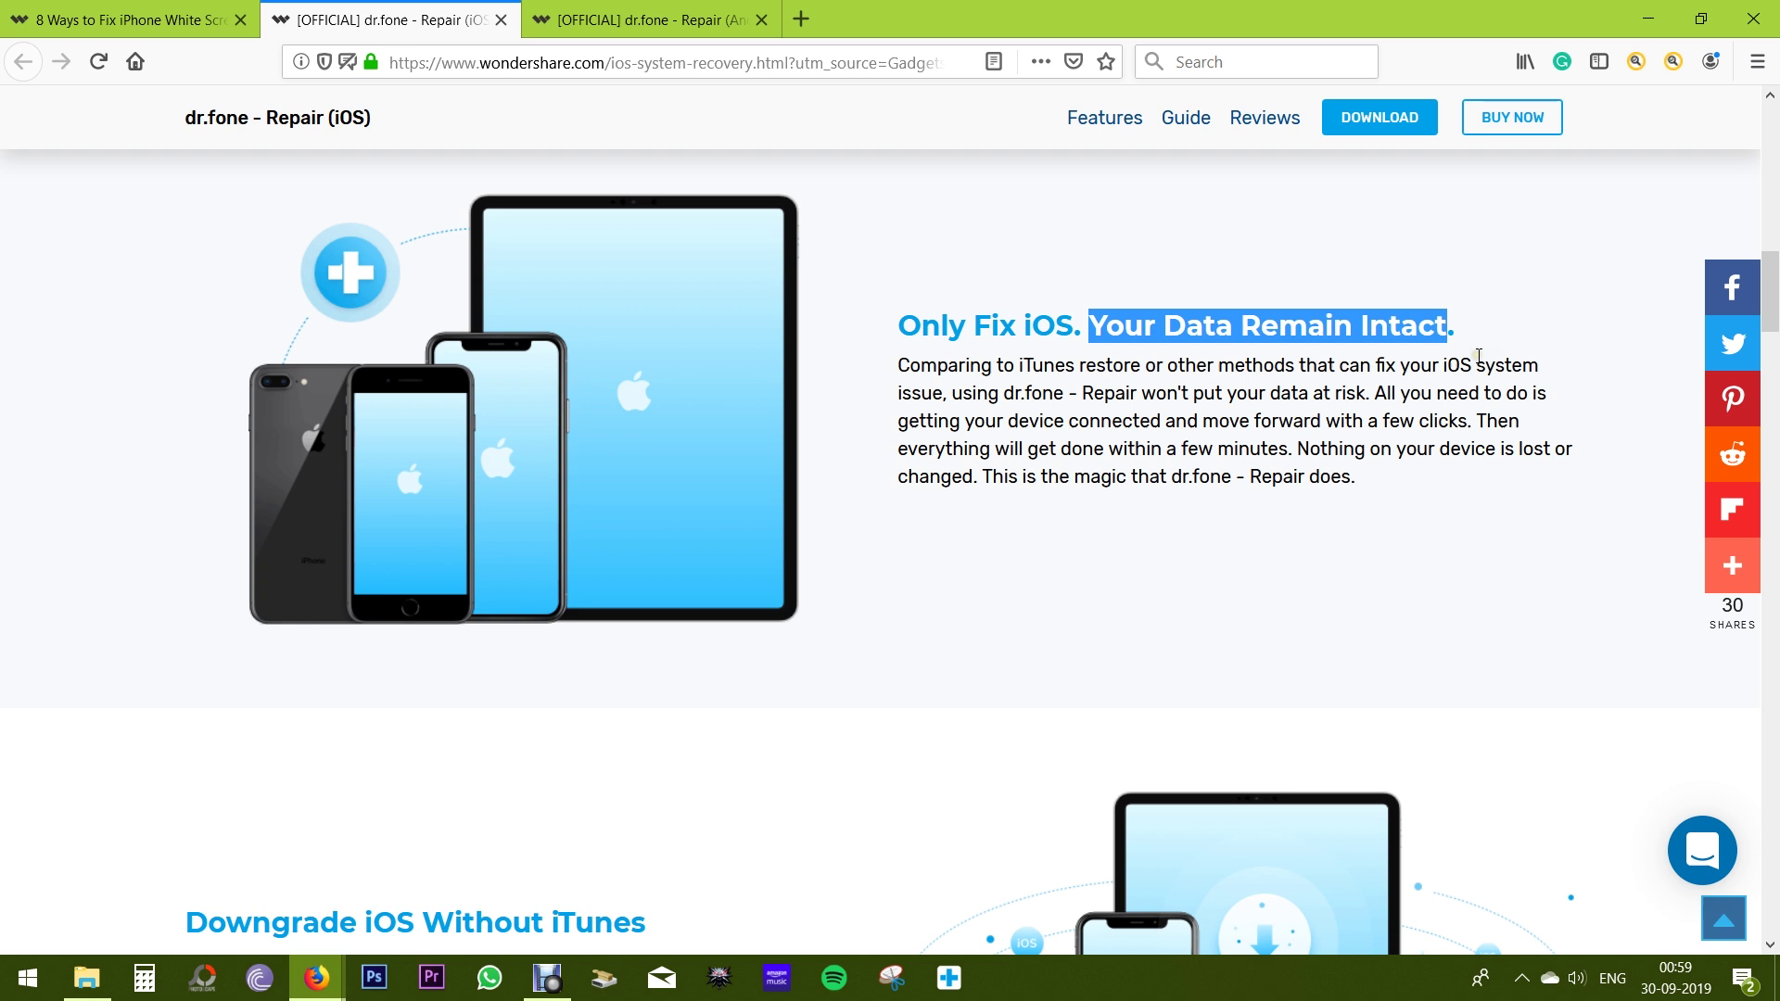
click(1476, 357)
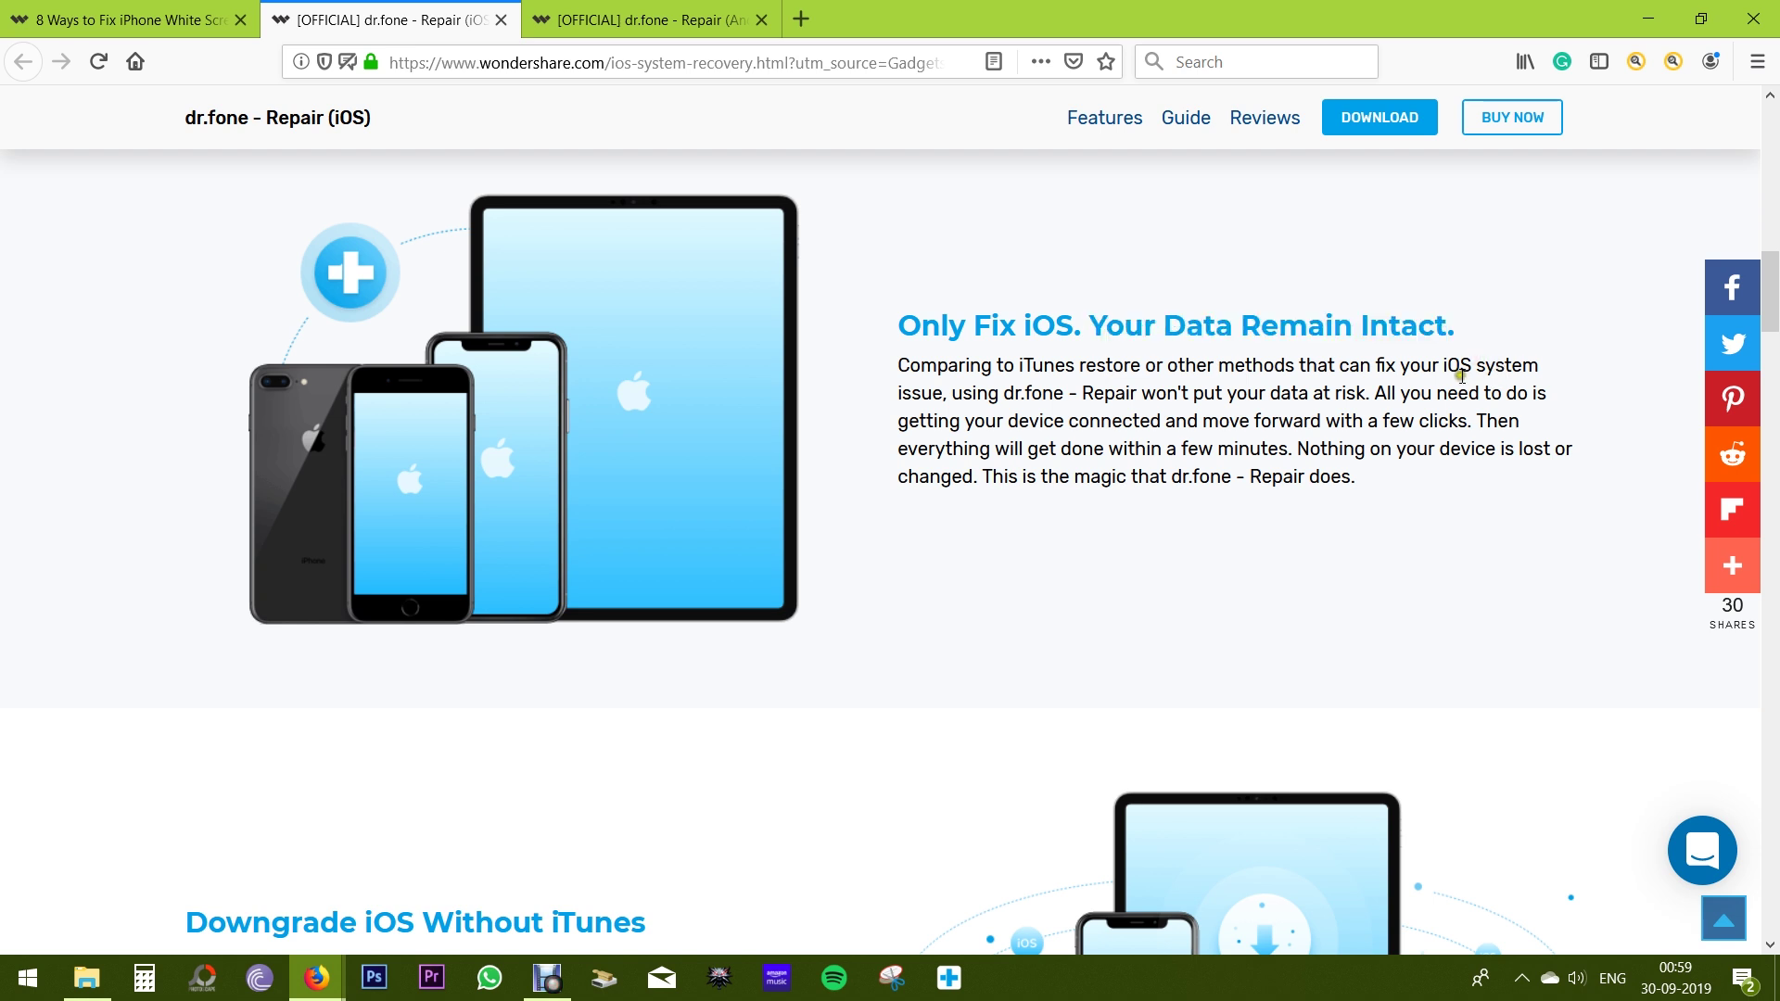
scroll(1462, 377, down, 4)
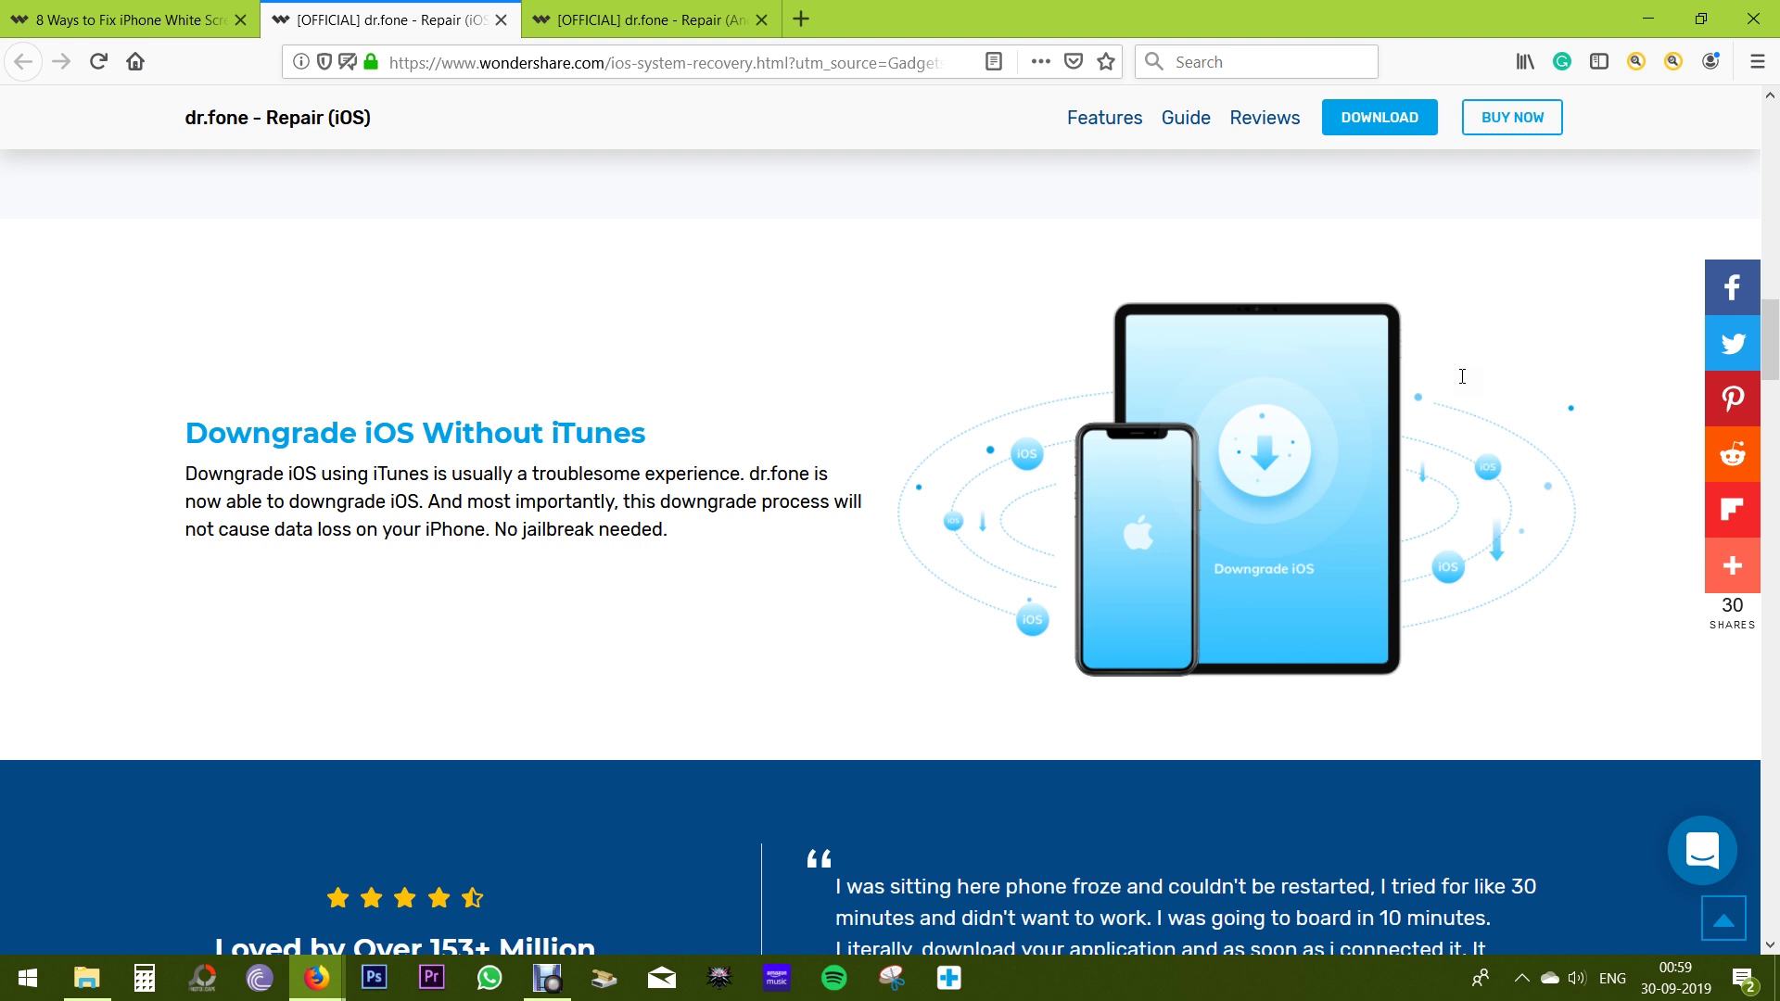
- Highlight 'Downgrade iOS Without iTunes', return to top, then revisit the Android Repair and white-screen article tabs
click(190, 430)
drag(190, 430, 659, 442)
click(659, 441)
scroll(891, 580, down, 6)
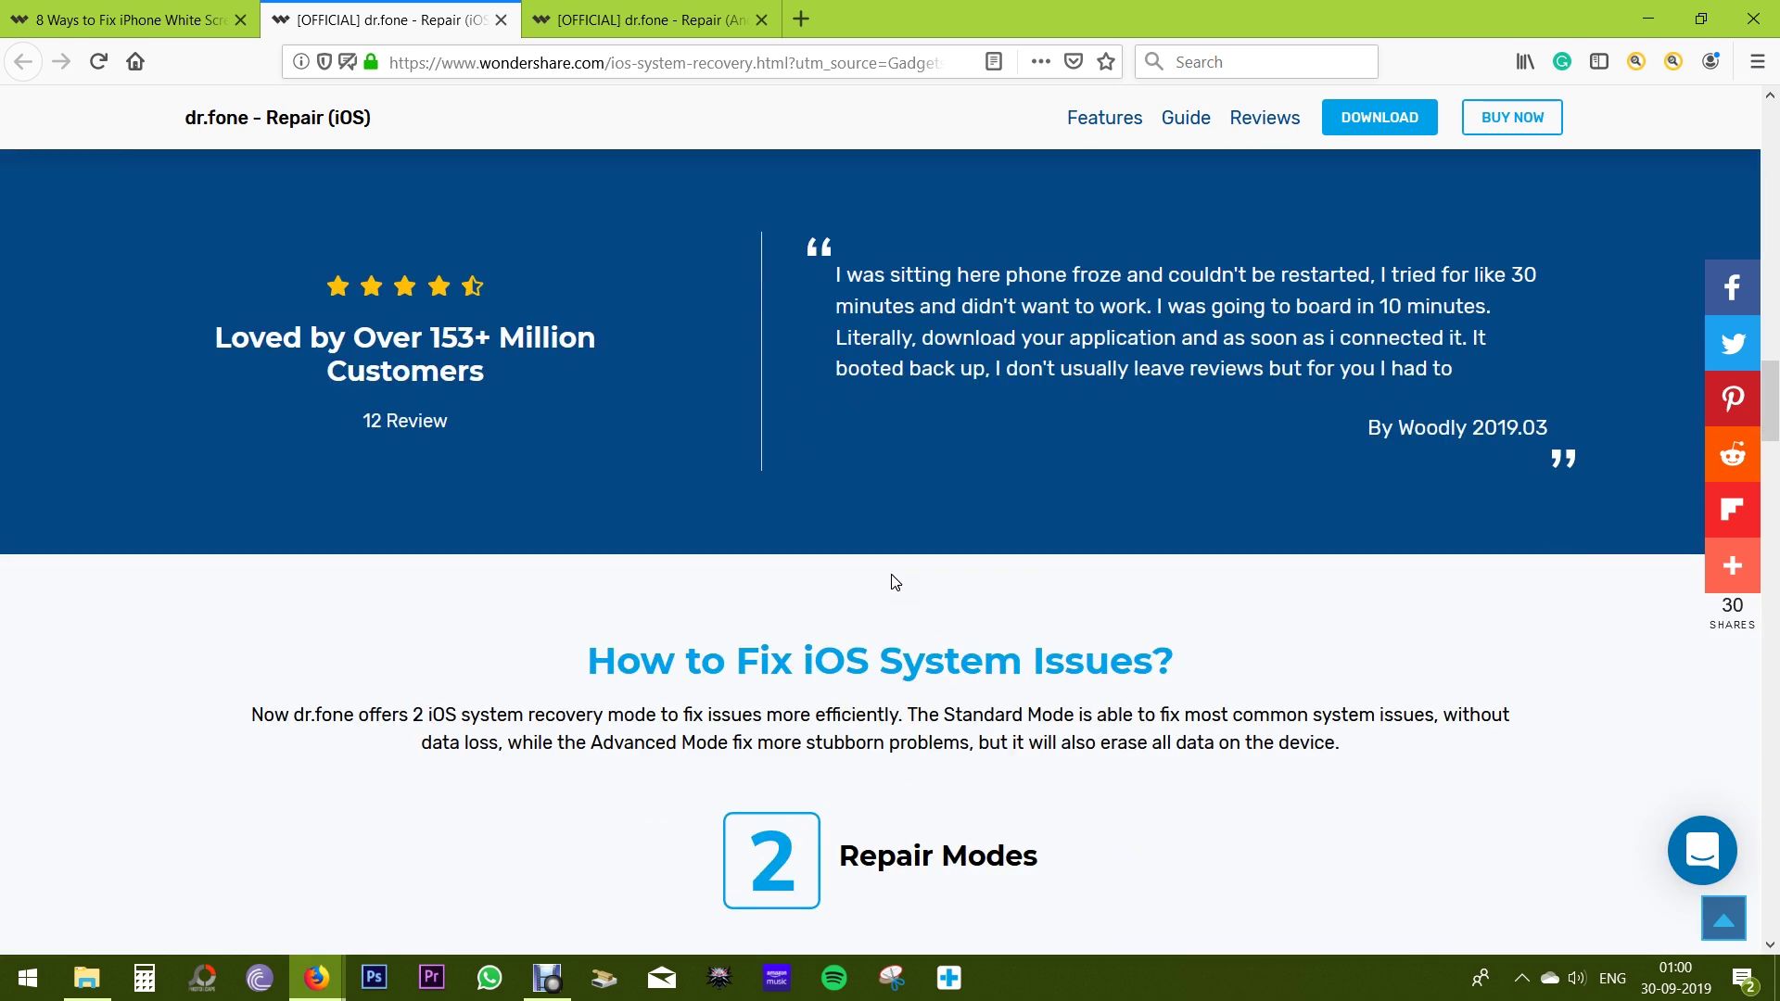
click(1716, 915)
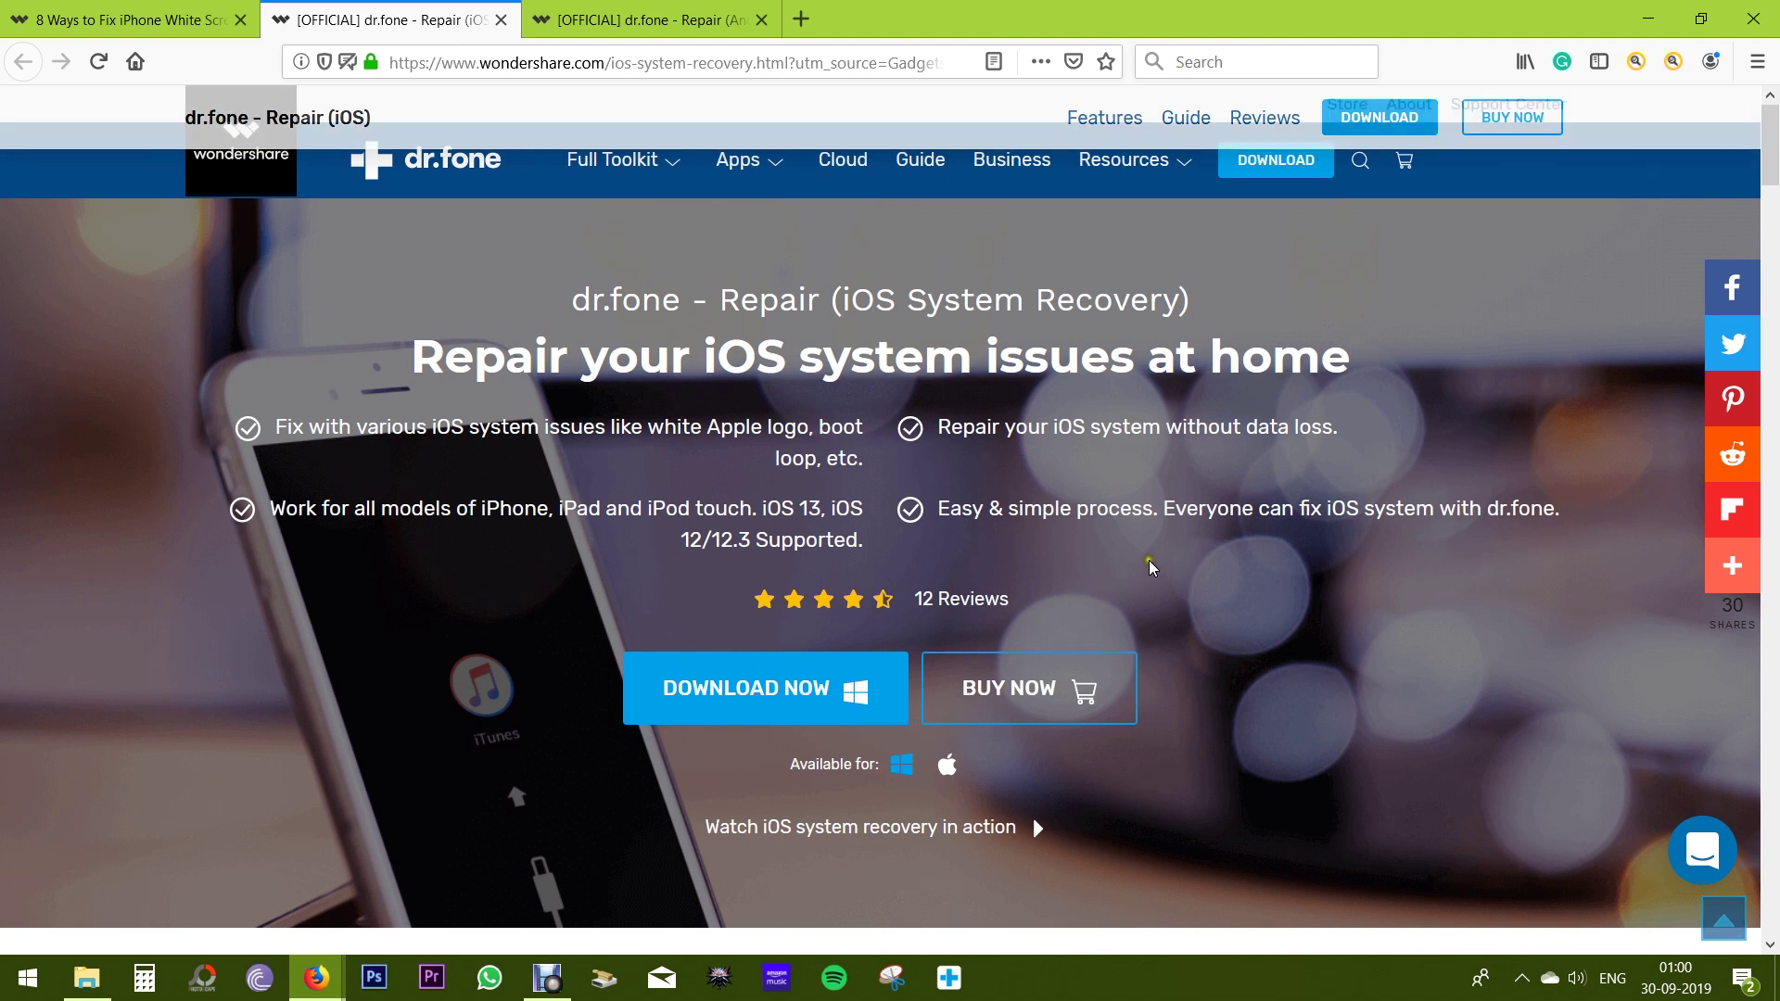
click(591, 9)
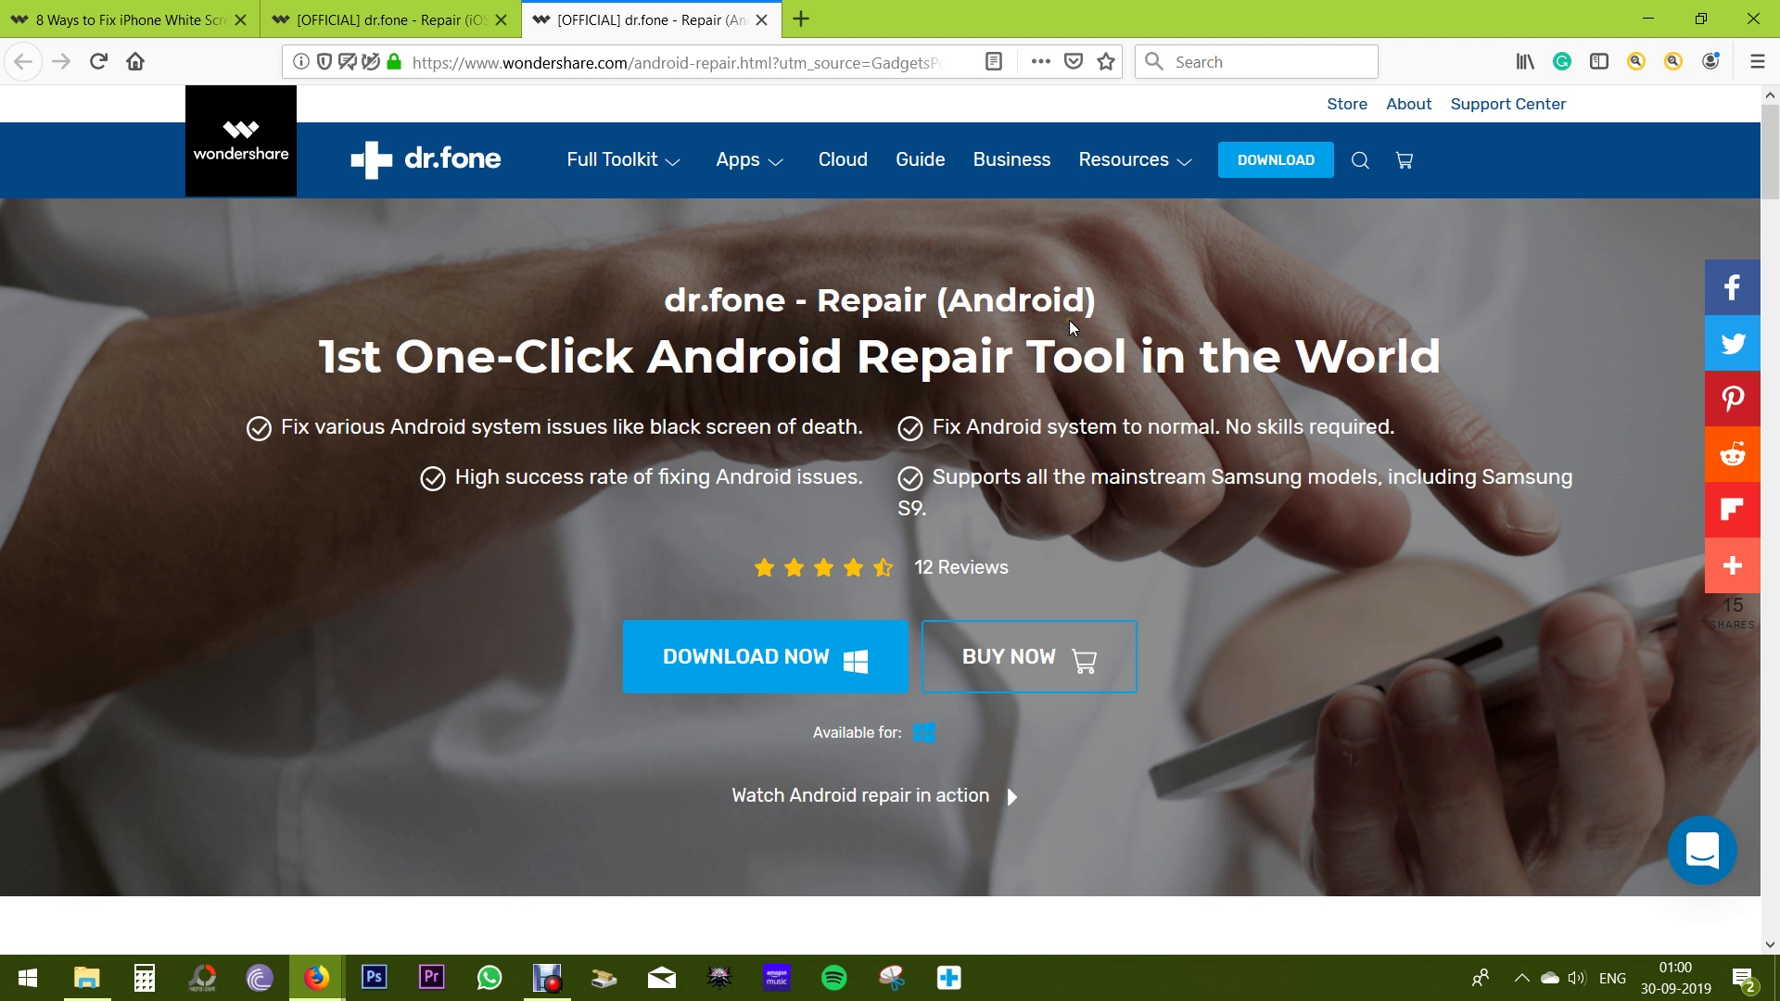
click(129, 20)
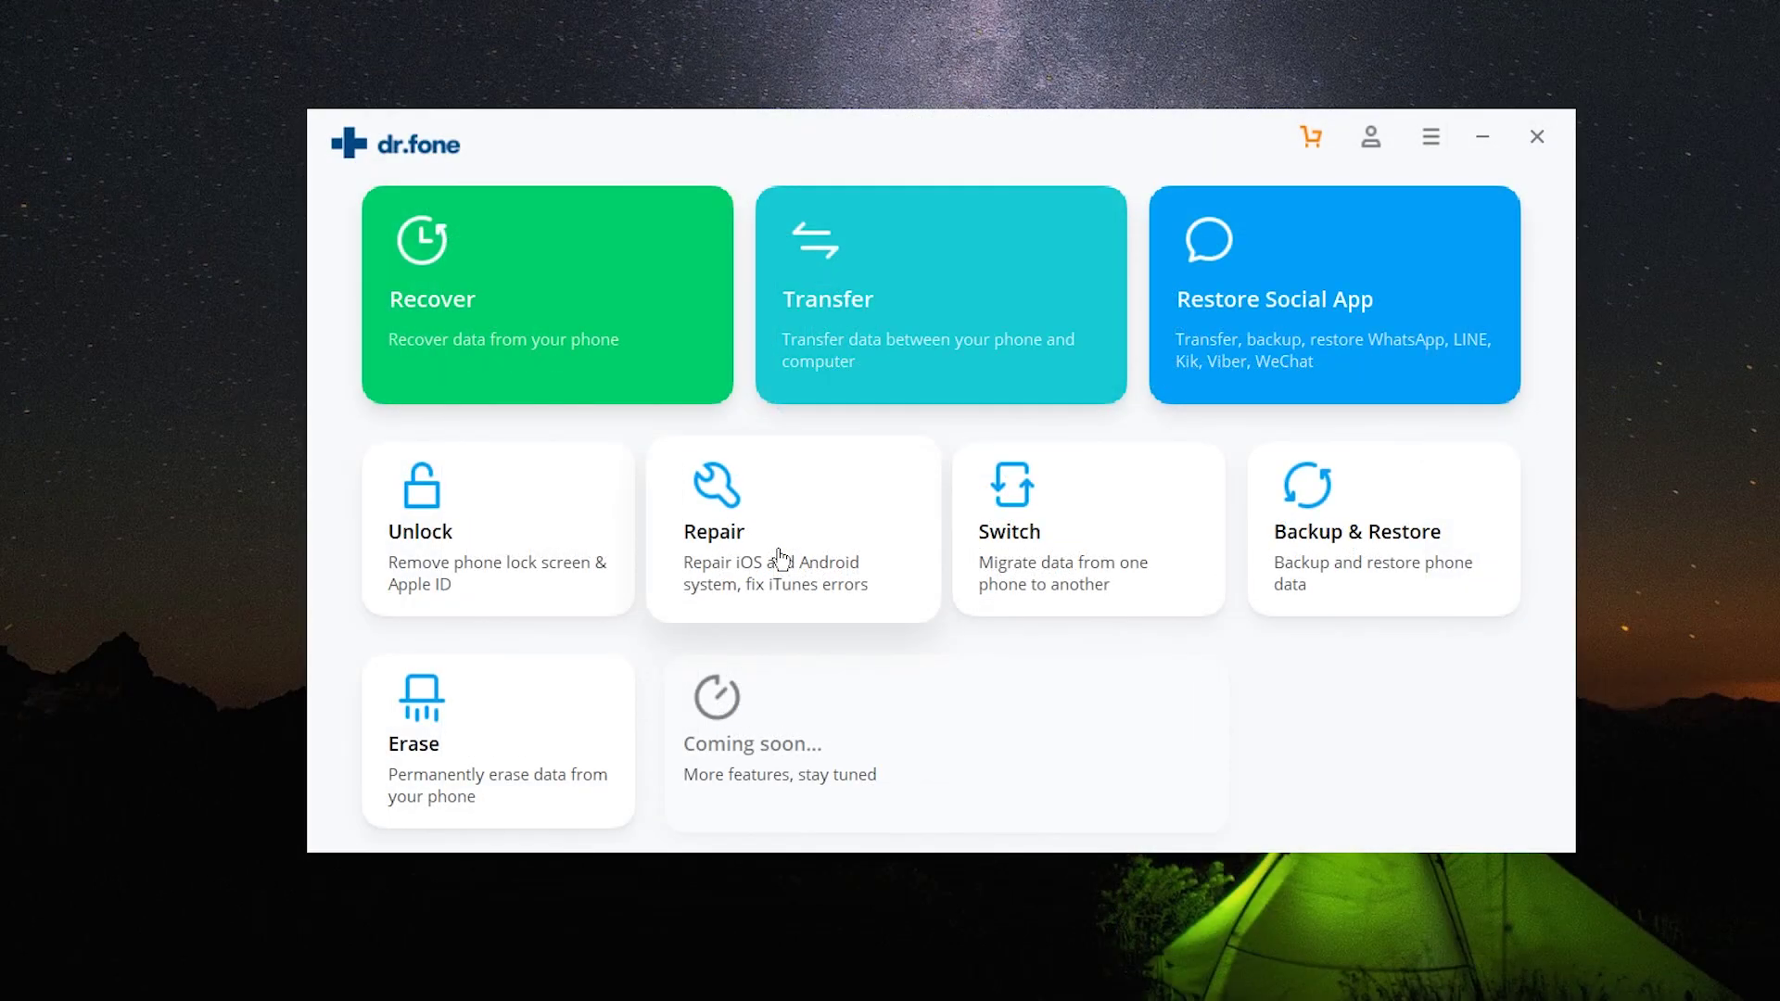
- Open Repair and choose iOS Repair Standard Mode to reach the iPhone XS Max firmware page
click(781, 557)
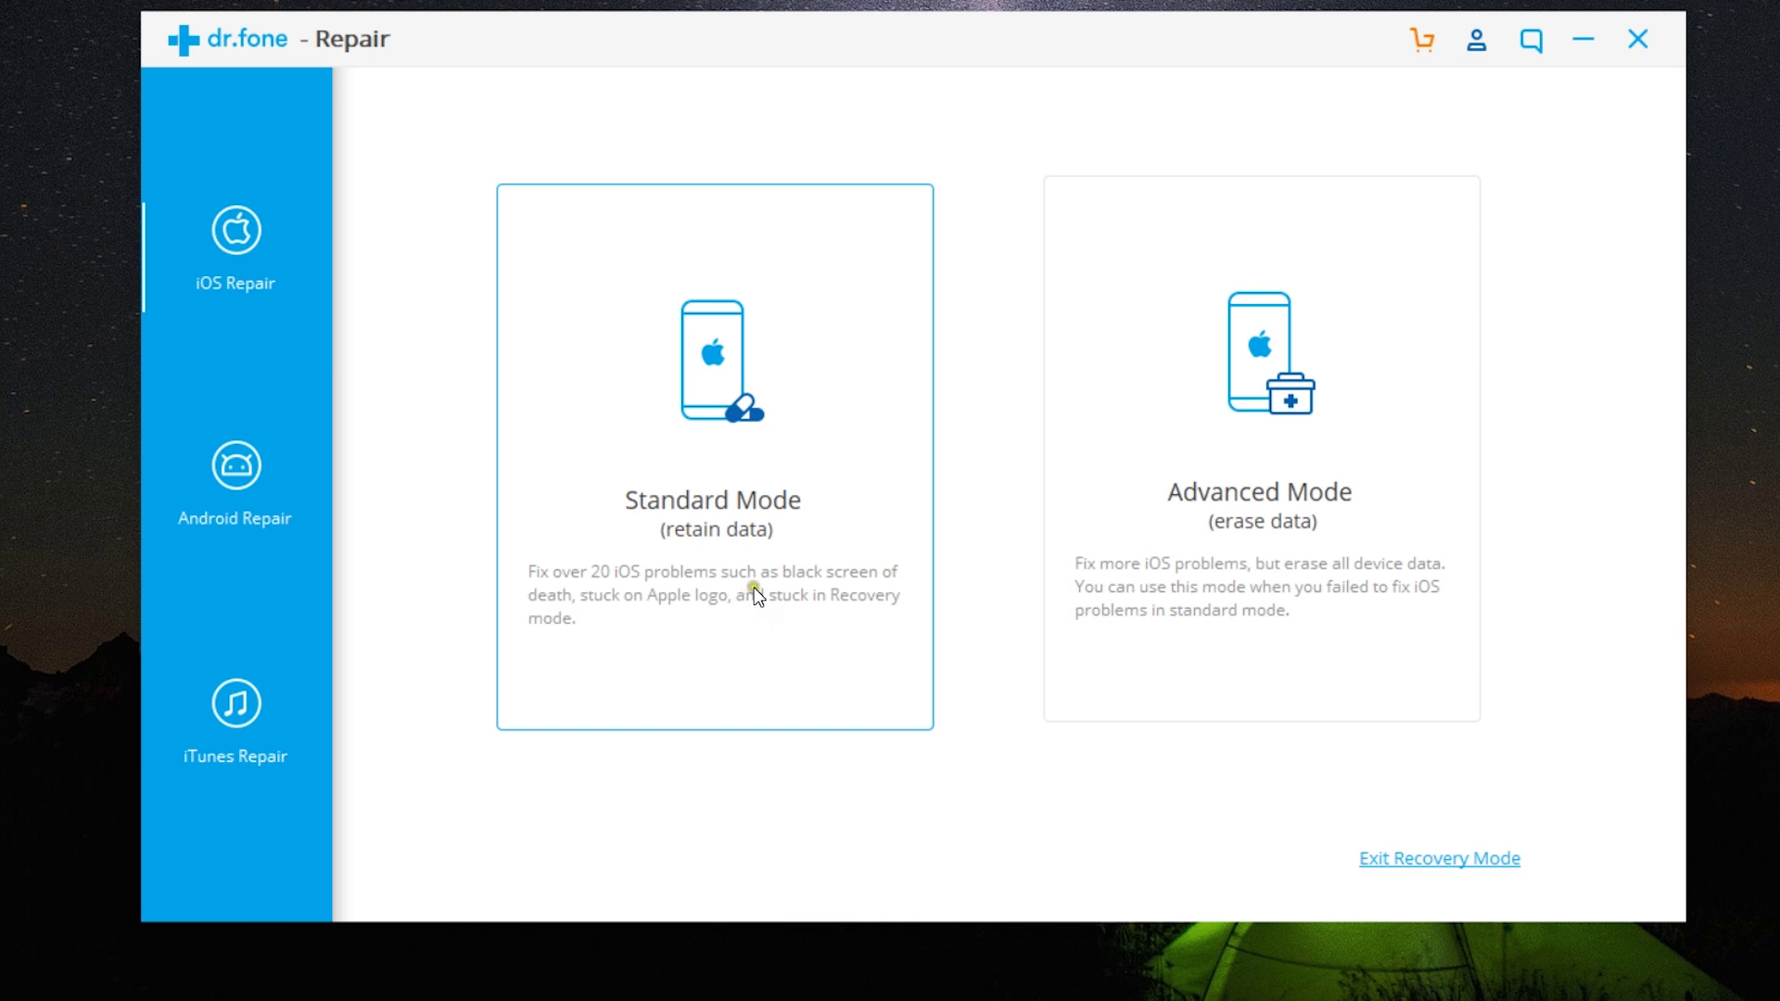
click(732, 480)
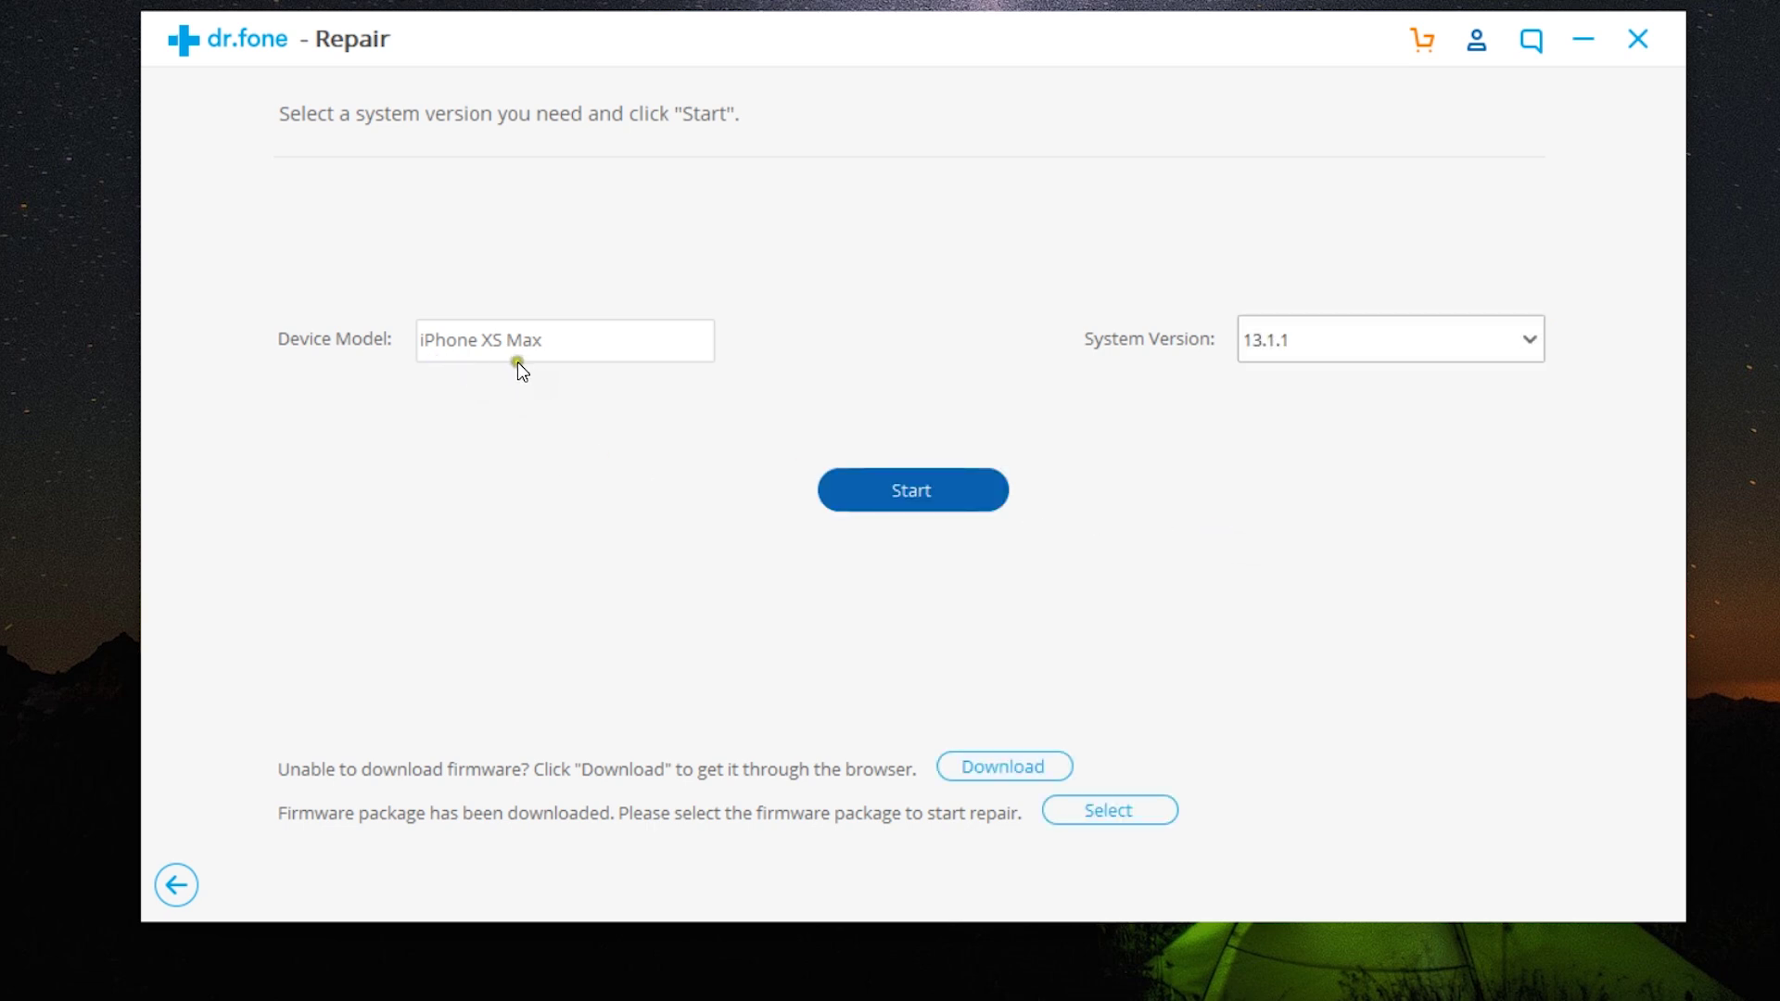
- Keep system version 13.1.1 and start the 4.11 GB firmware download
click(1349, 341)
click(1349, 341)
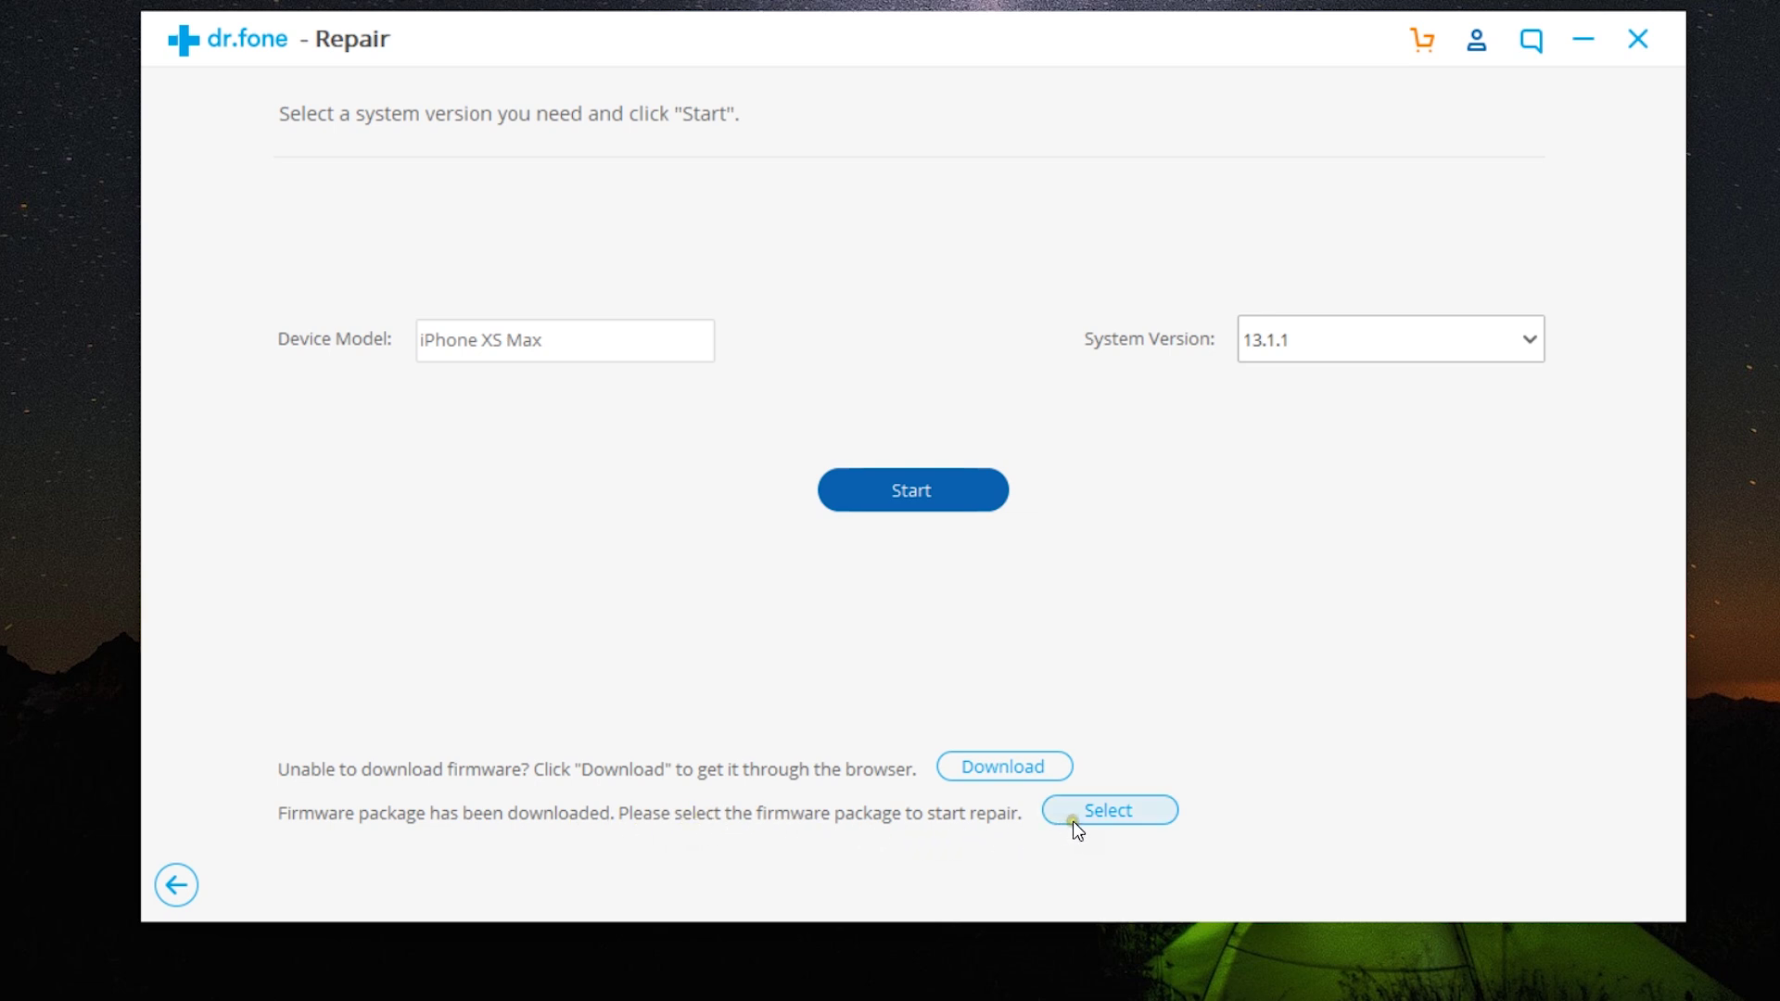
click(910, 500)
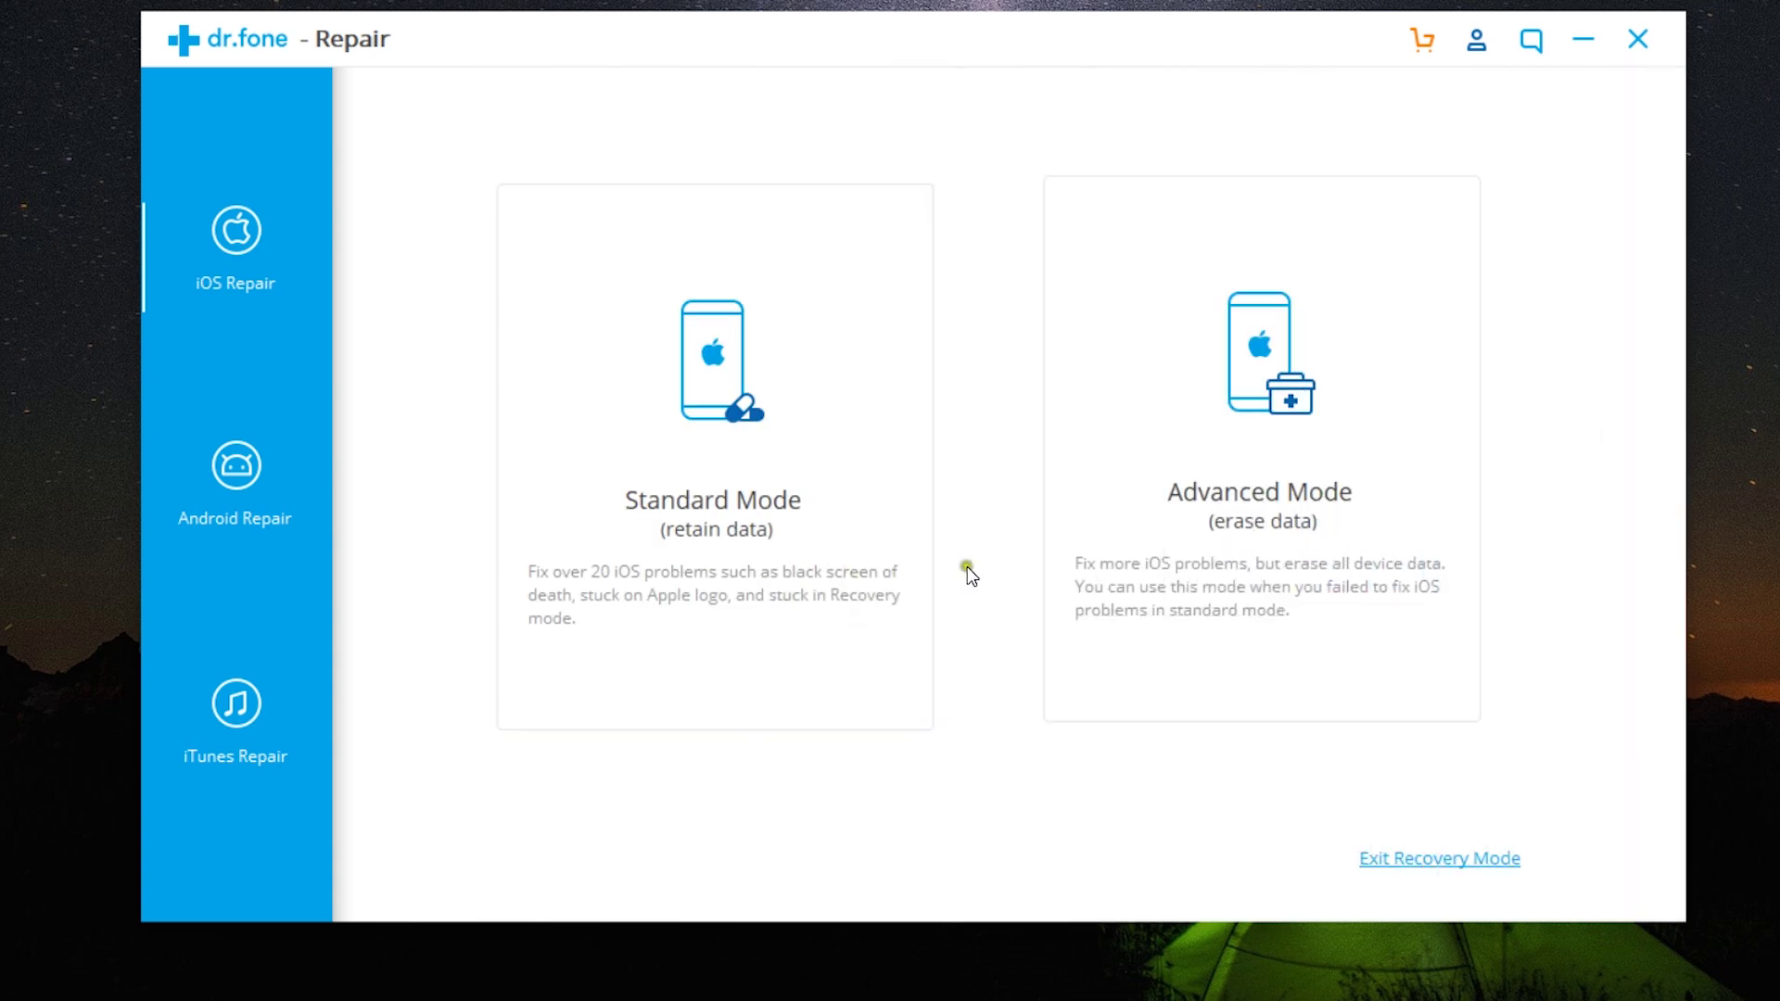
- Restart the Standard Mode firmware download, then stop it and confirm Stop
click(1266, 488)
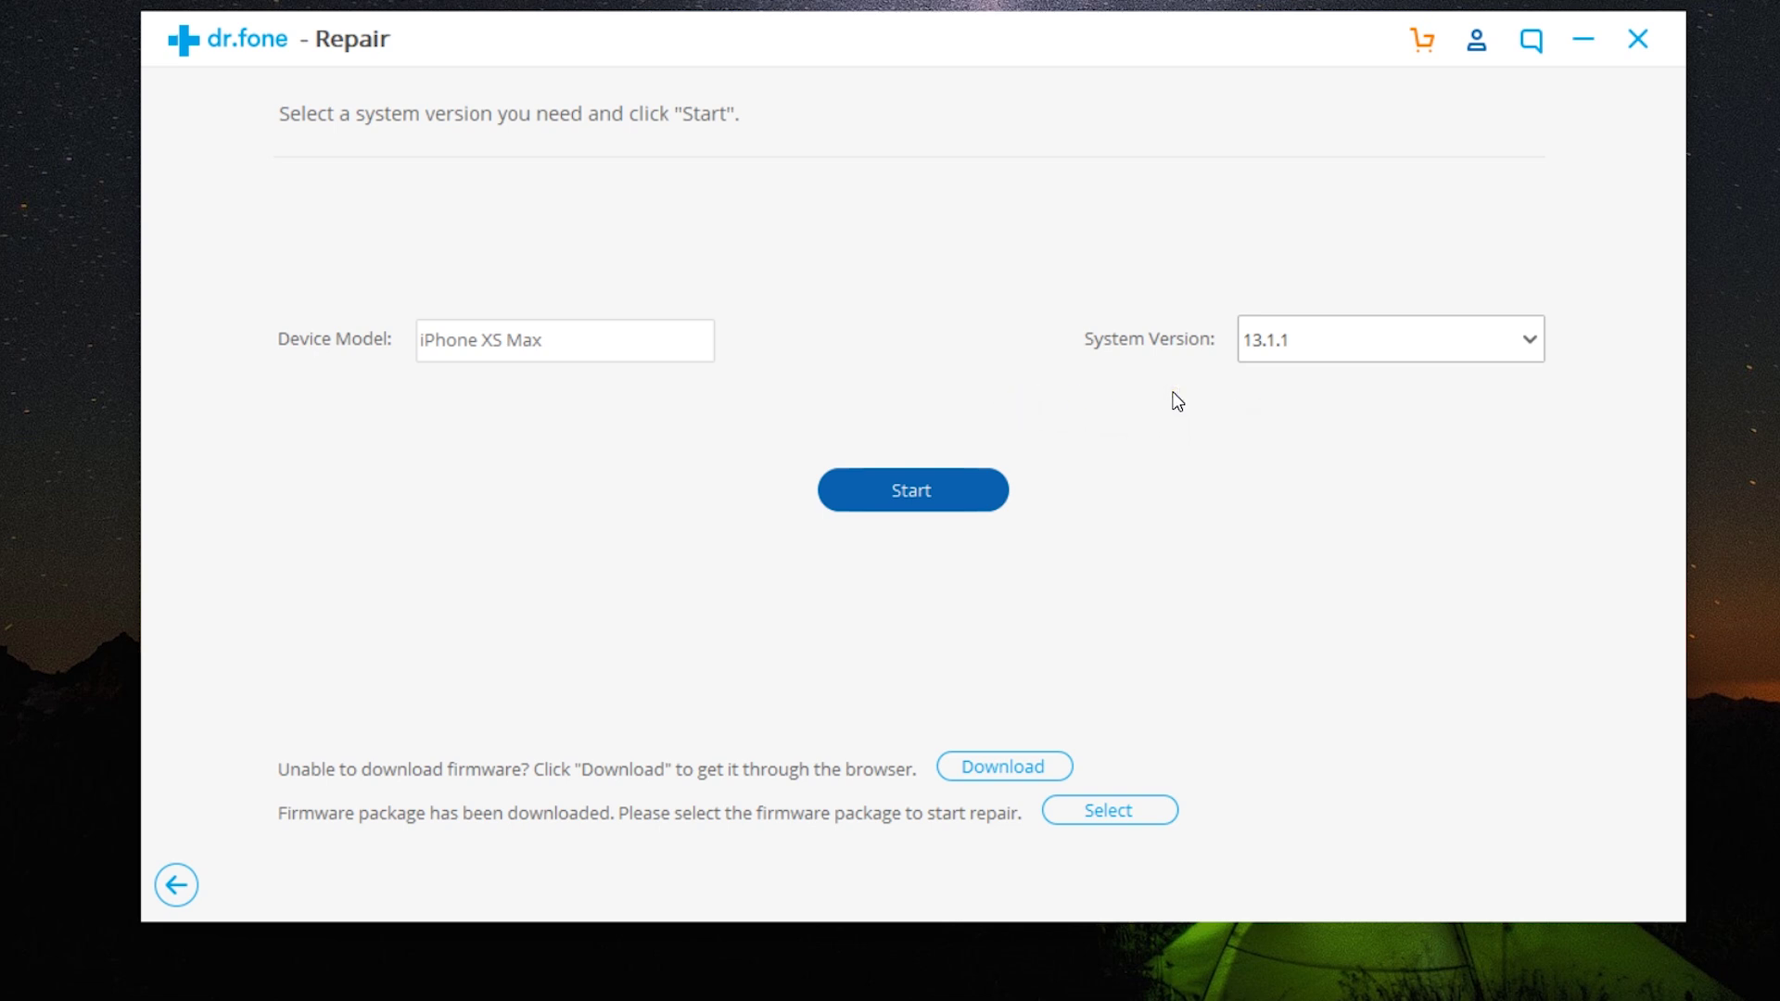
click(925, 489)
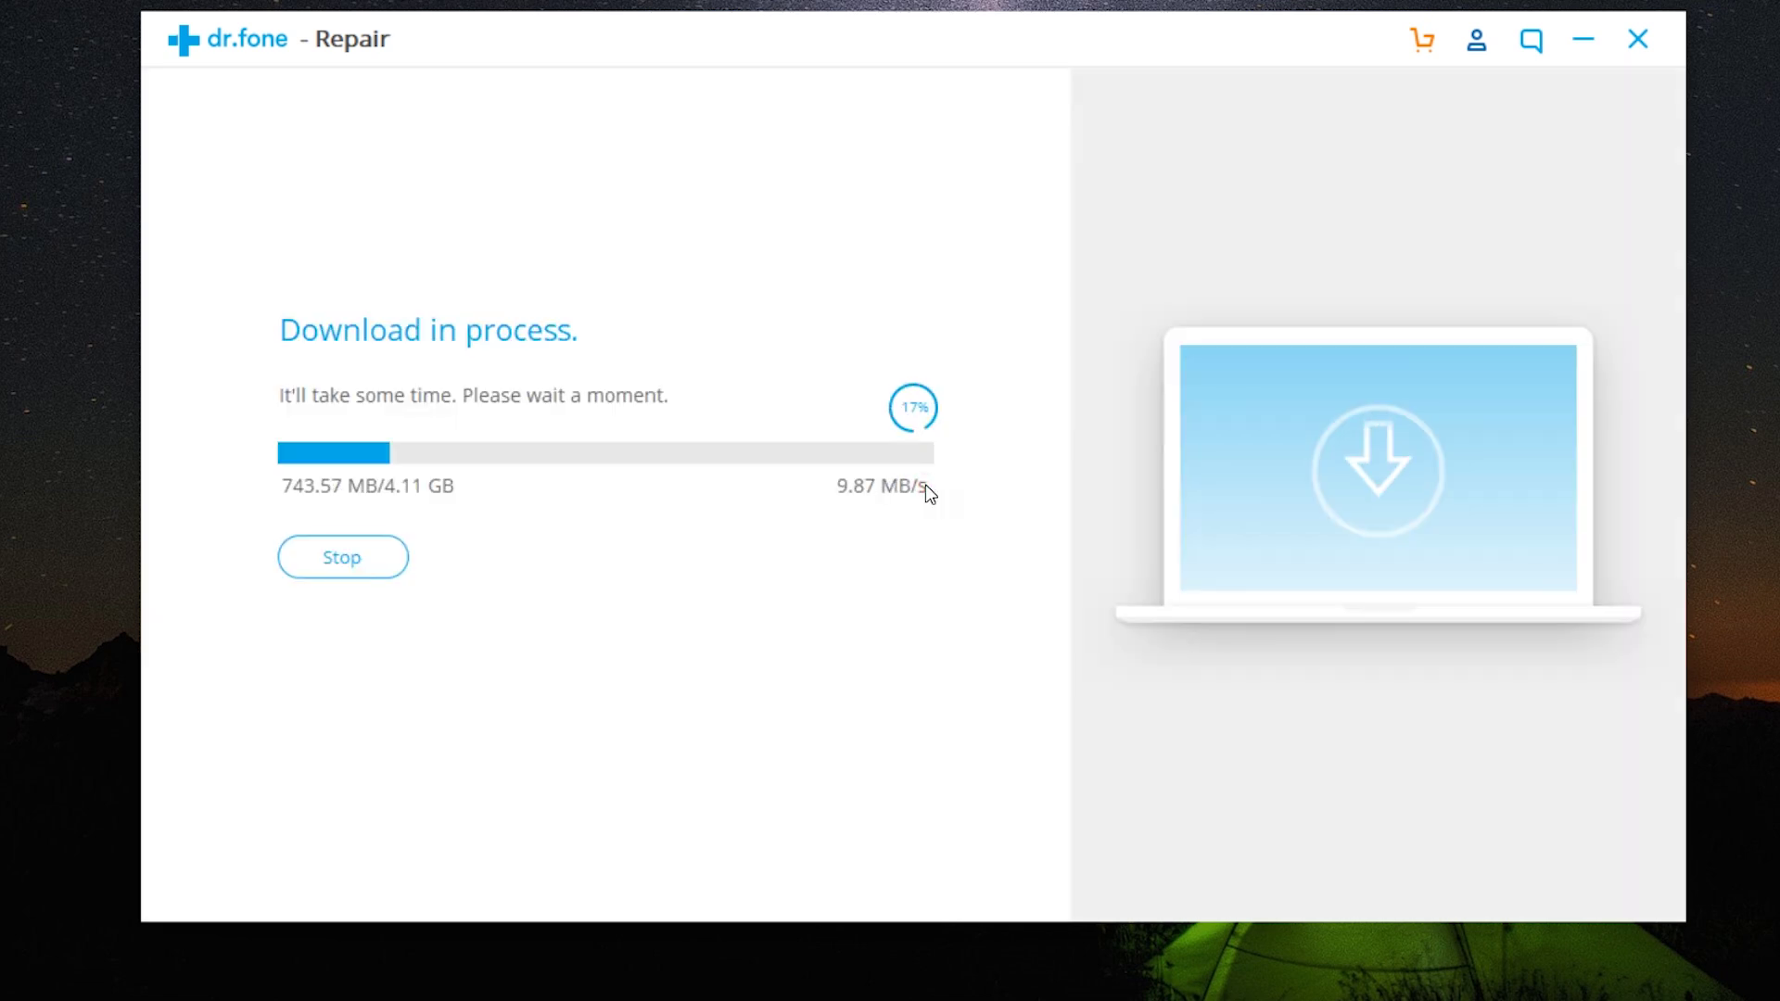
click(384, 558)
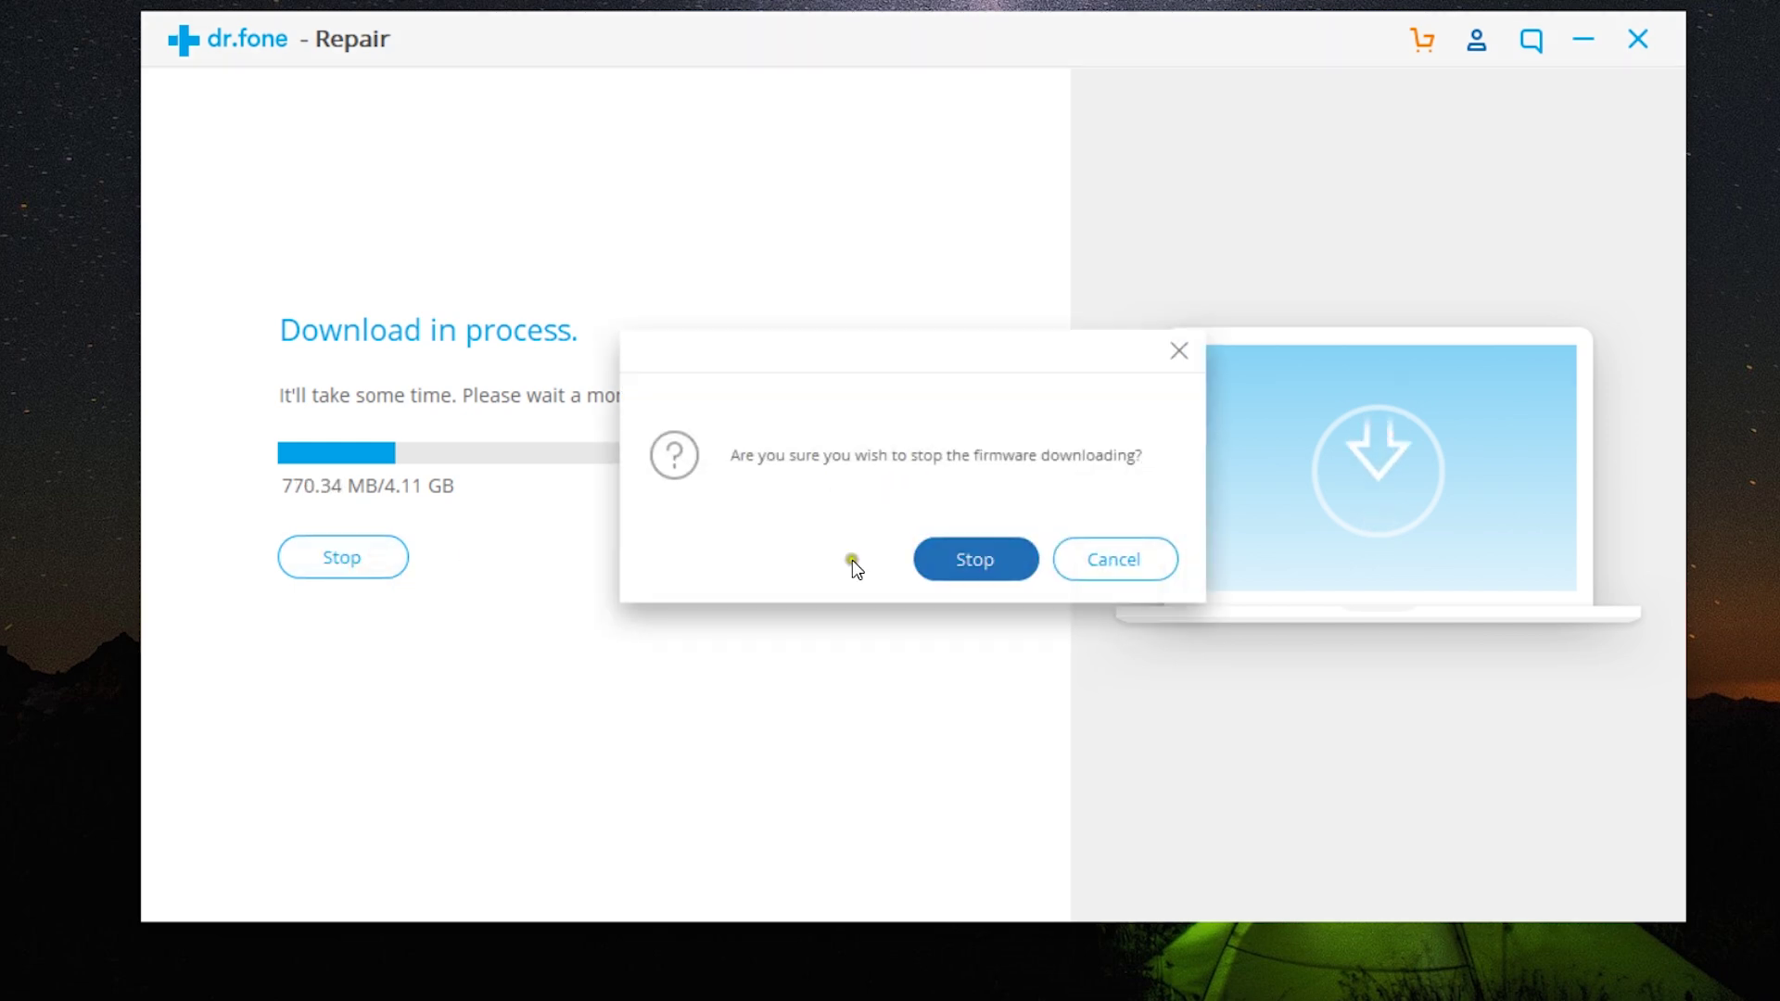
click(1001, 560)
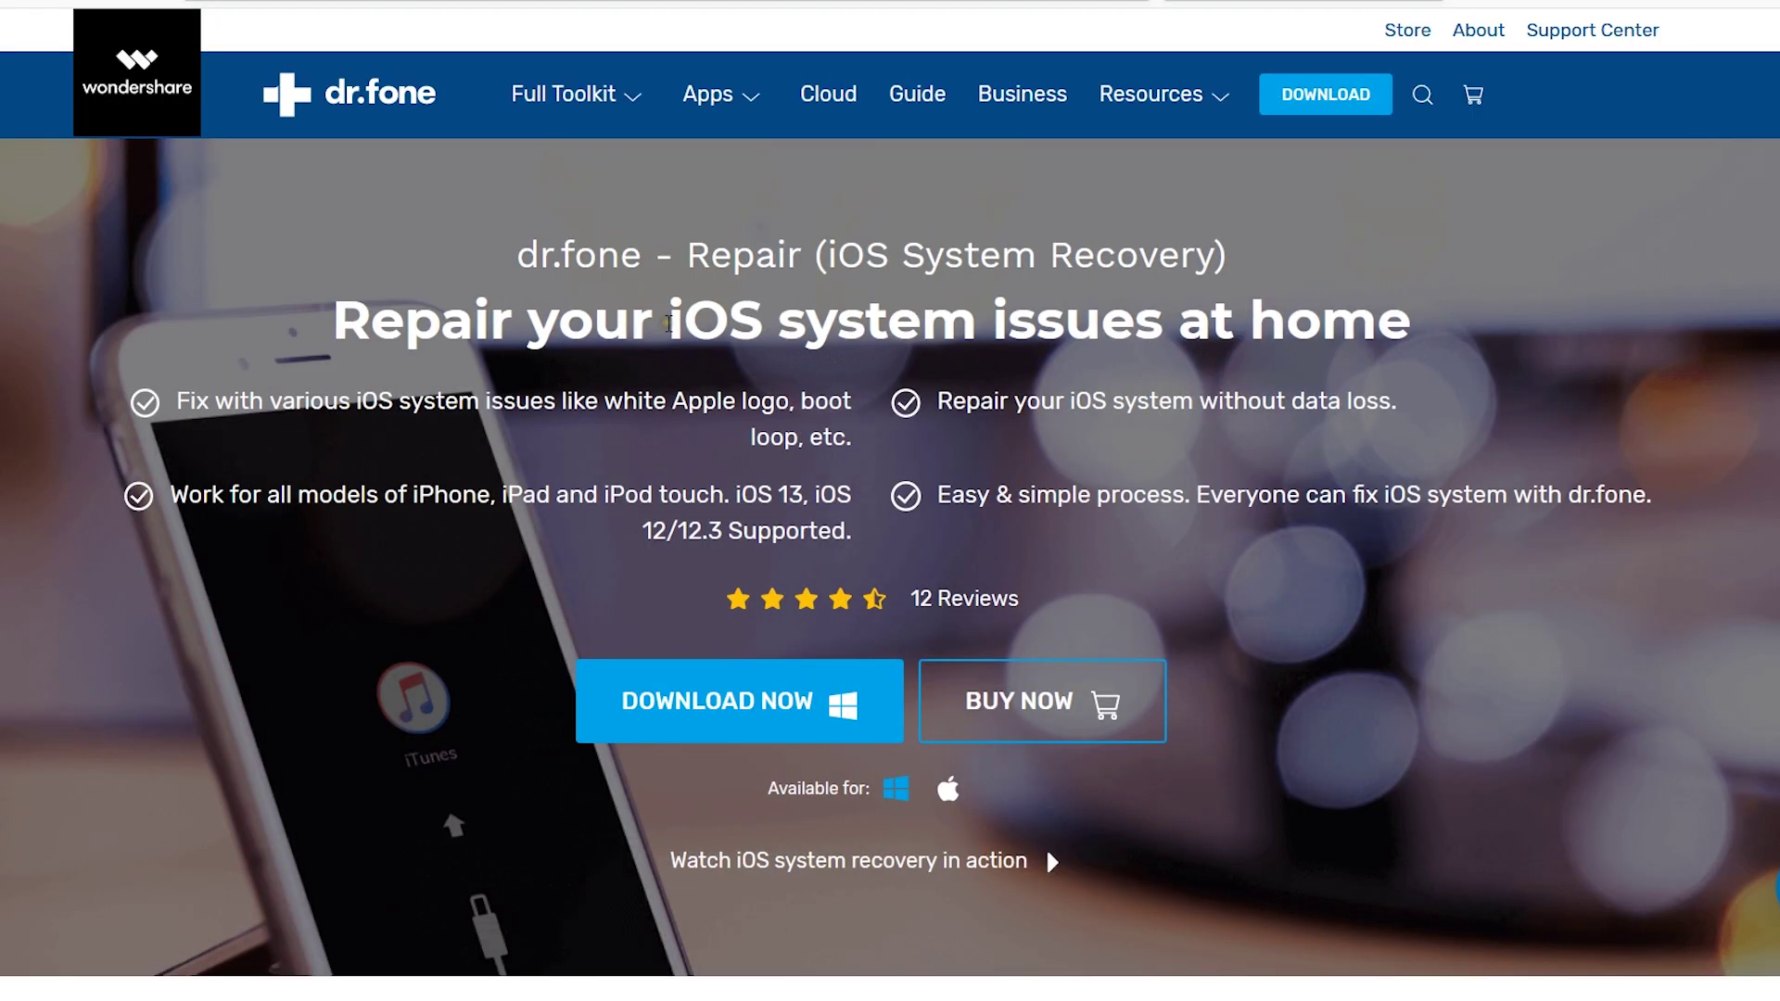
- Highlight the iOS system issues headline and the dr.fone - Repair (iOS System Recovery) subtitle
drag(667, 323, 1158, 295)
click(1157, 294)
drag(519, 257, 1223, 264)
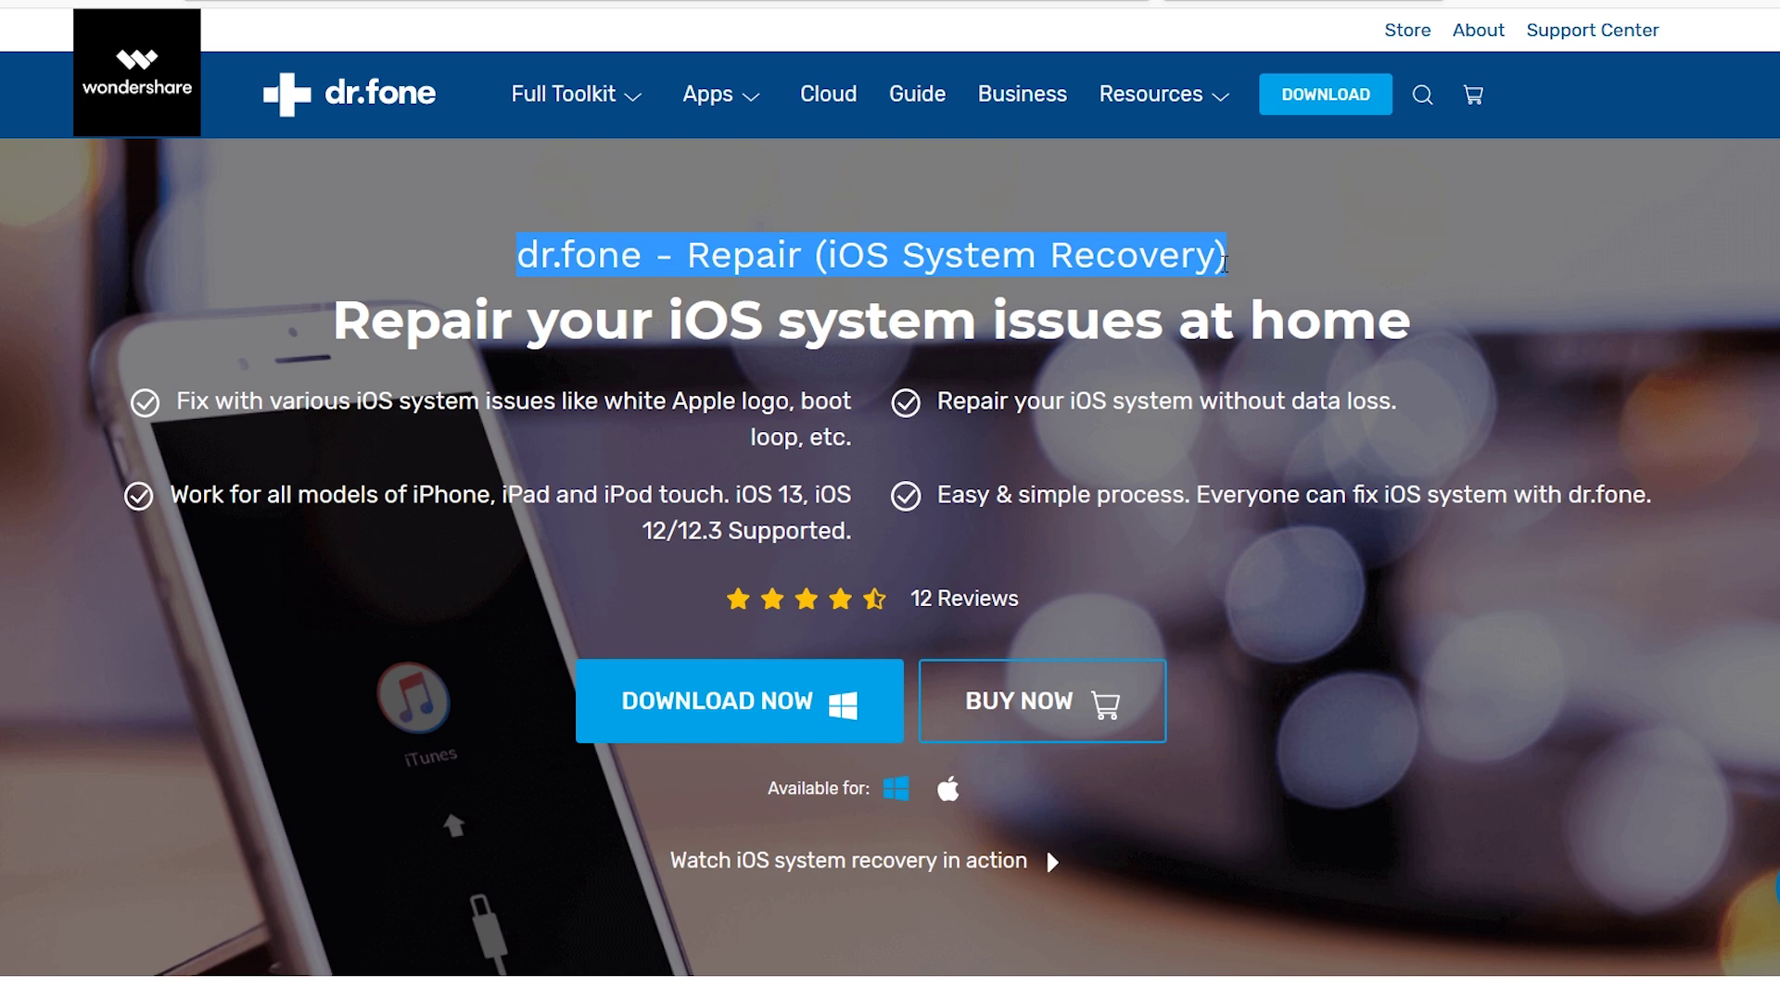
- Open the Repair (iOS) pricing plans and scroll through the licences and toolkit bundles
scroll(1043, 559, down, 1)
click(1043, 560)
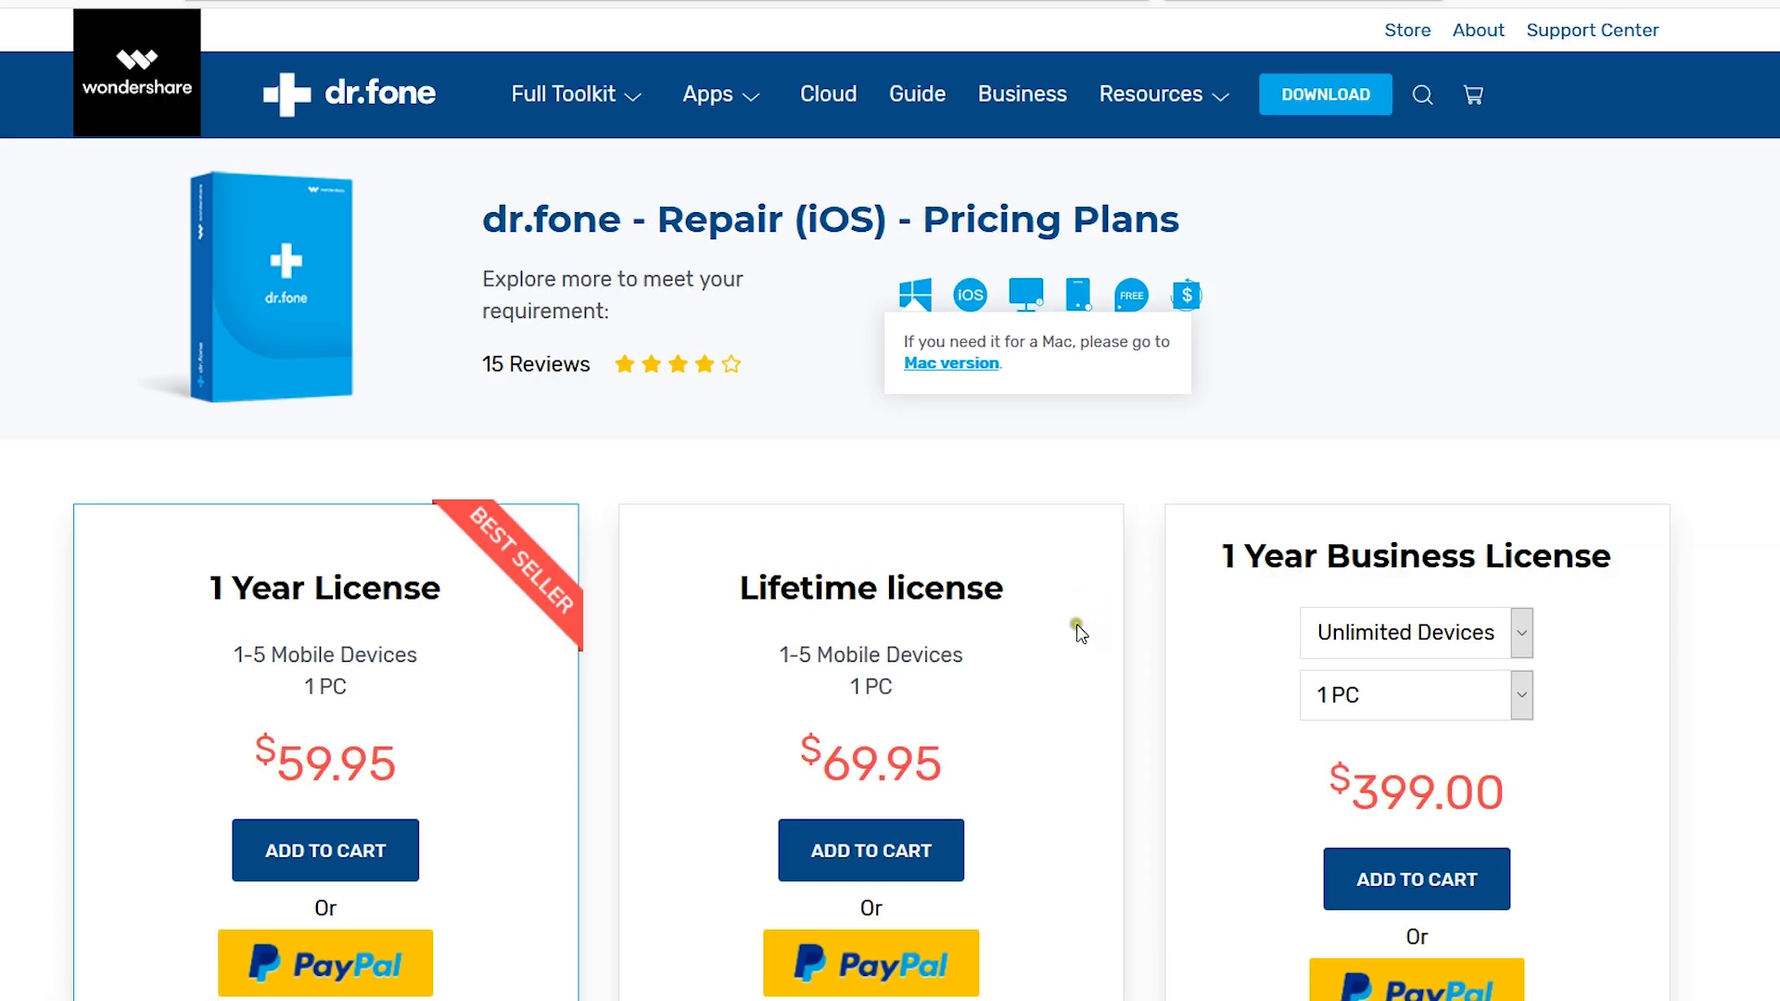
scroll(1101, 628, down, 2)
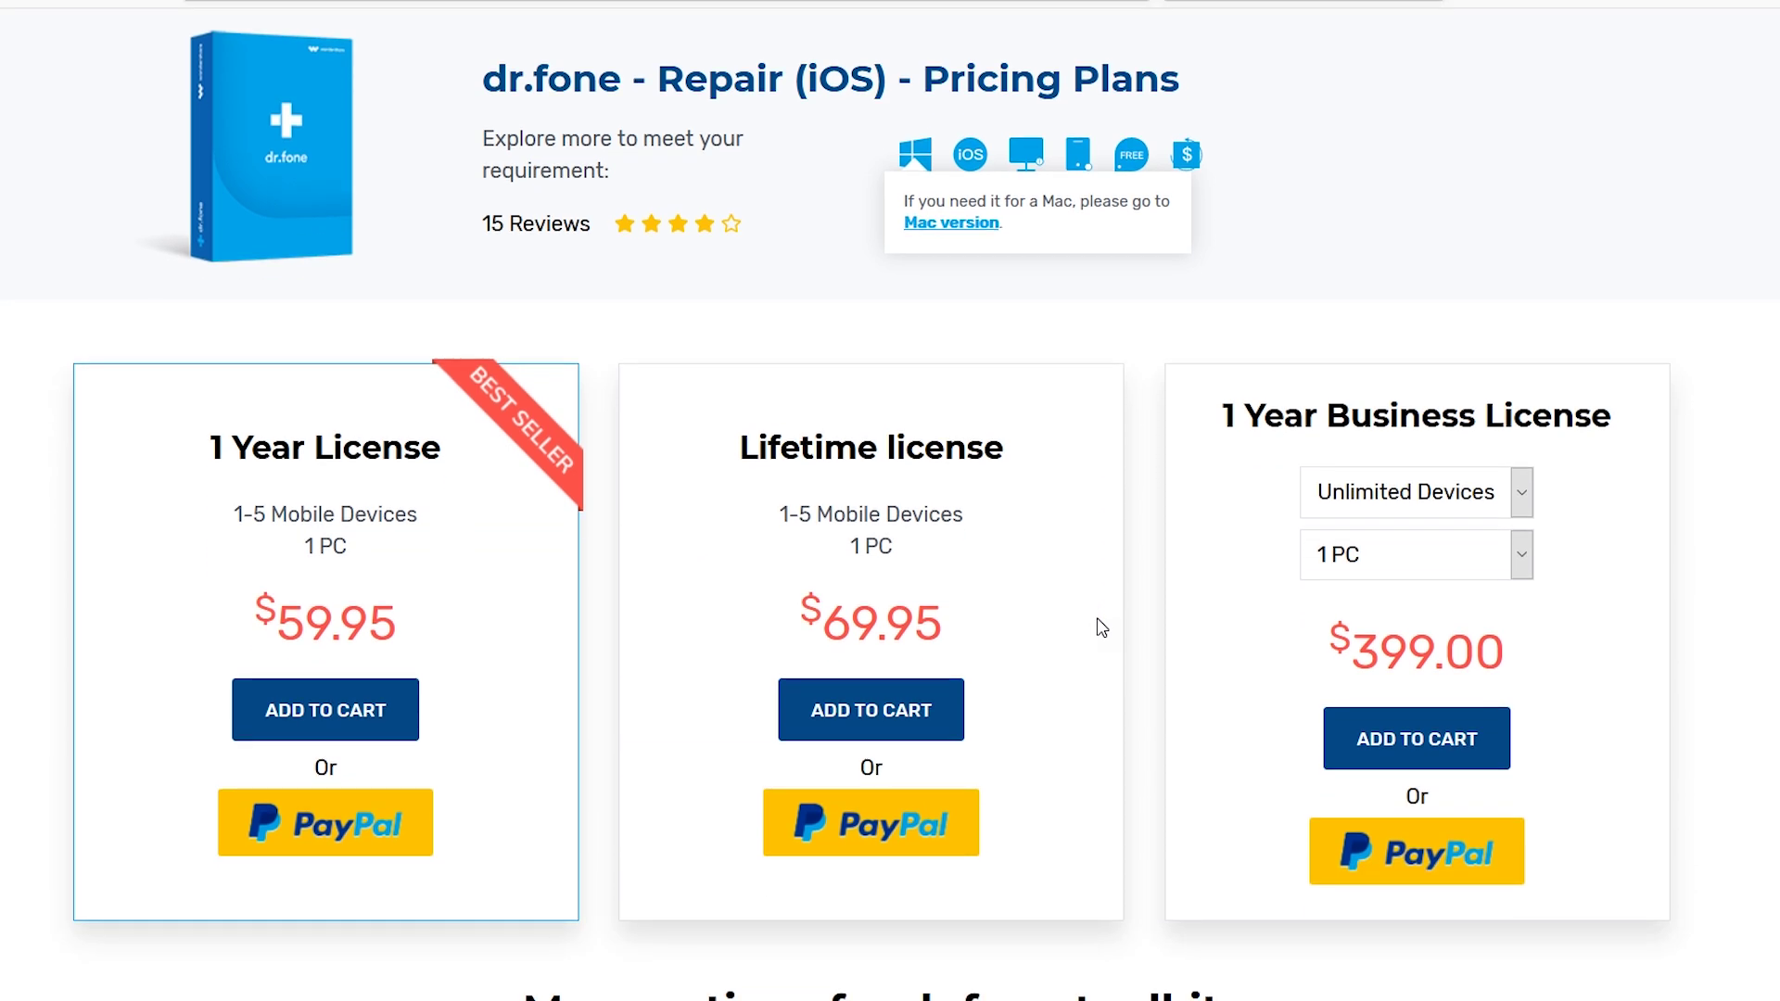
scroll(1100, 627, down, 9)
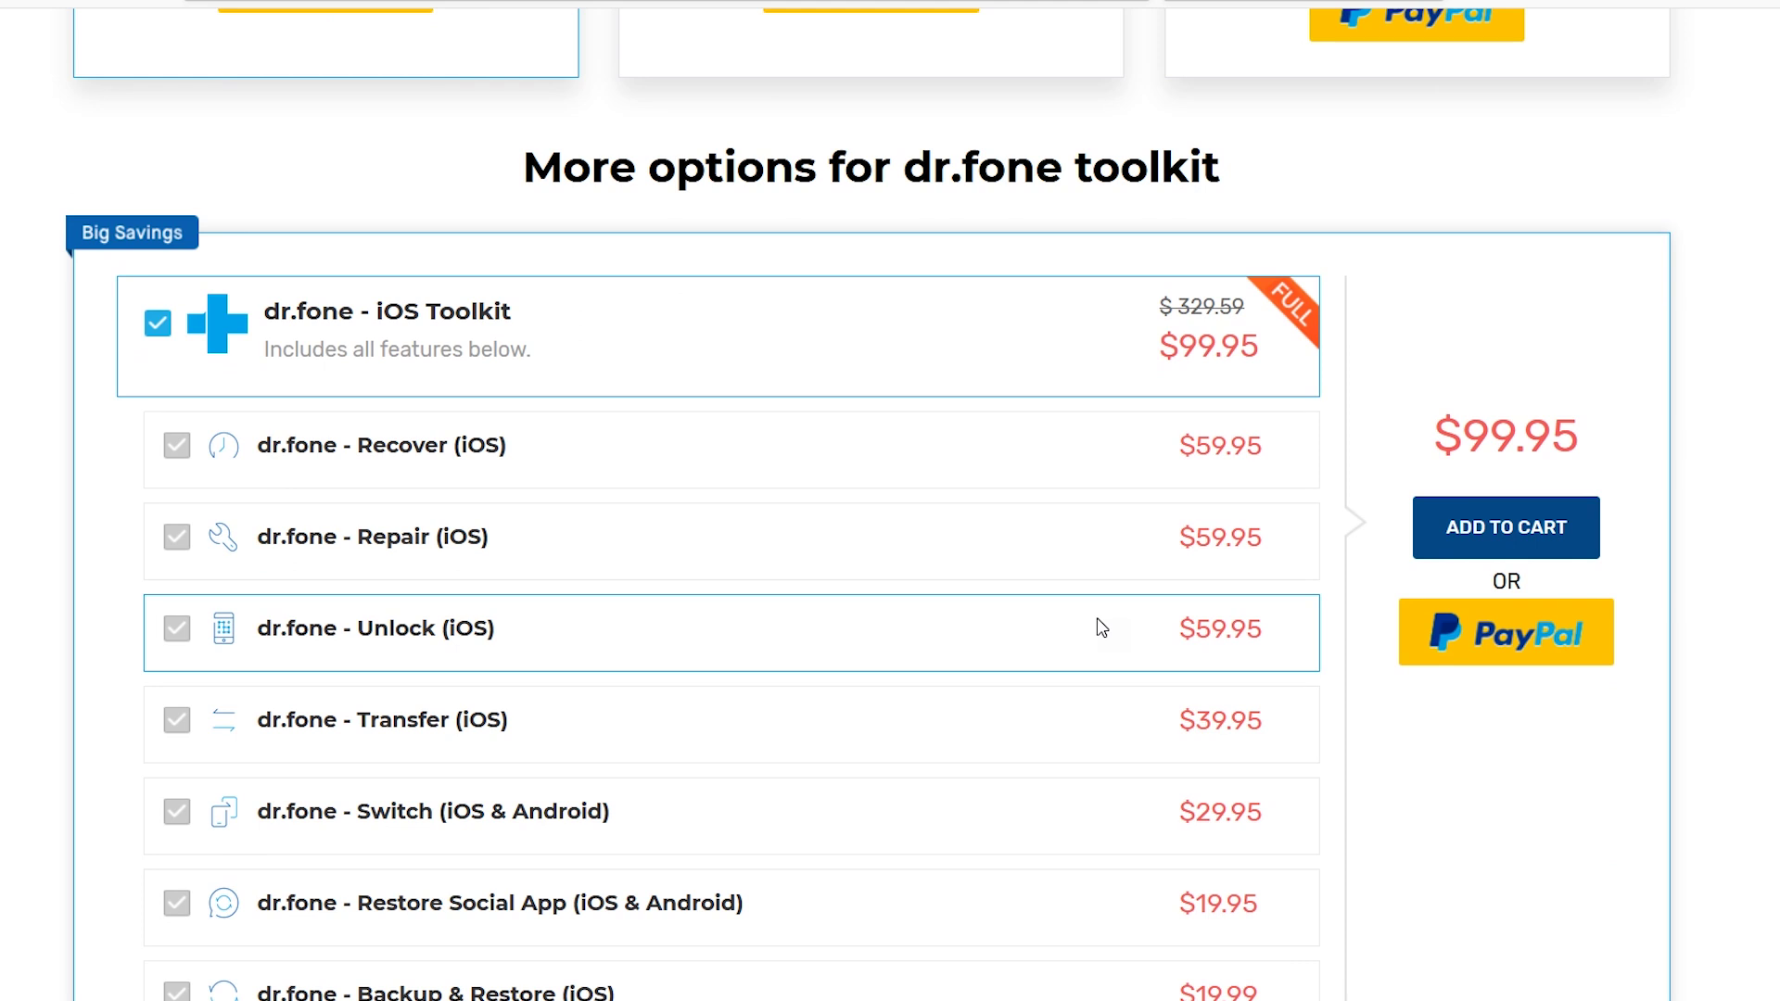
scroll(1100, 627, down, 5)
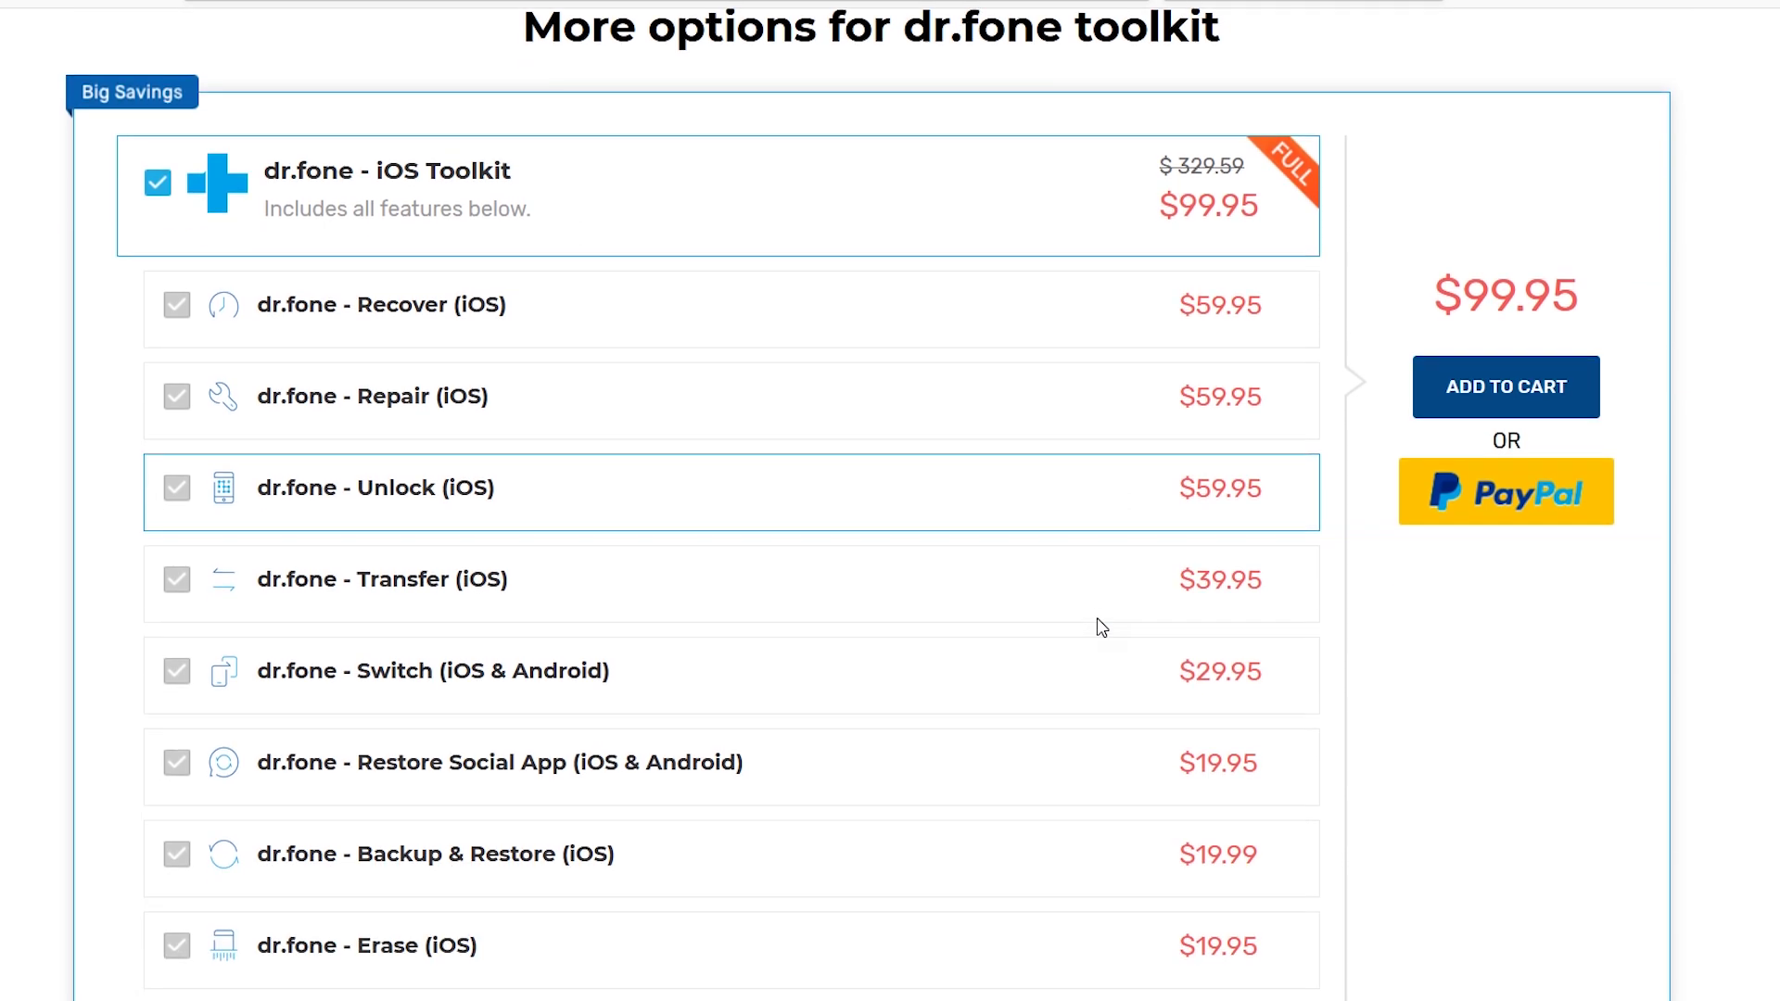
scroll(1100, 627, down, 3)
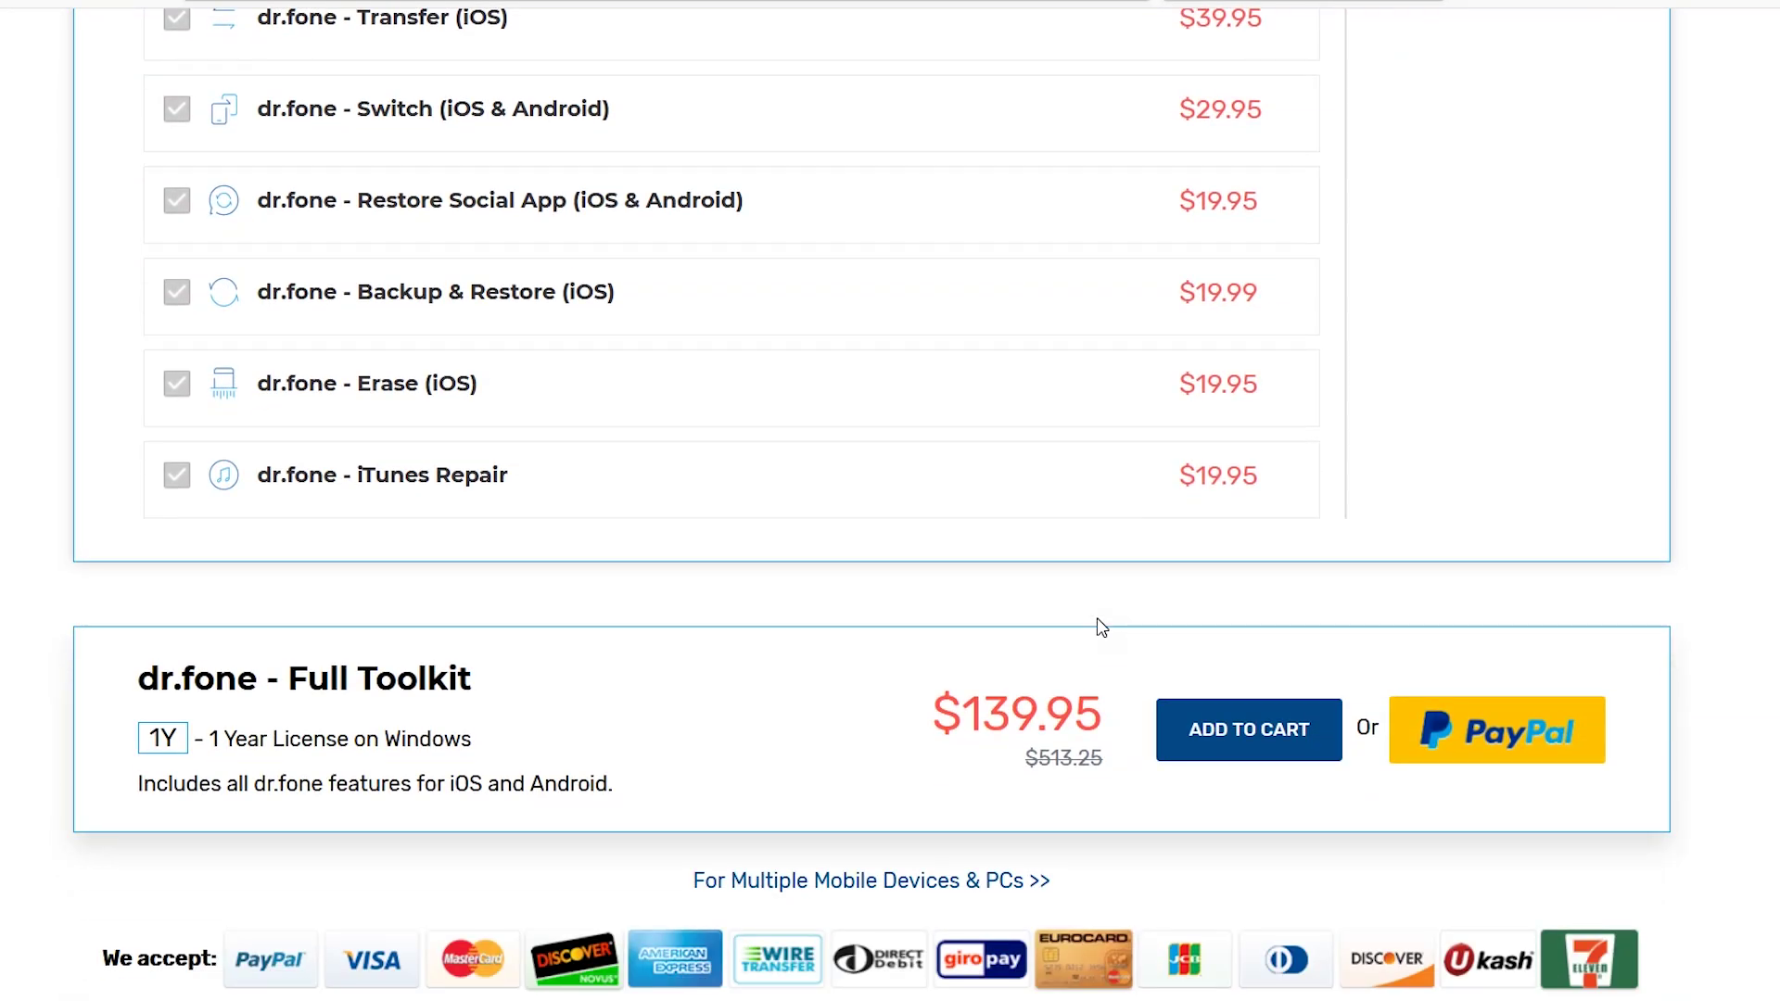
scroll(1101, 628, up, 10)
scroll(1101, 628, up, 8)
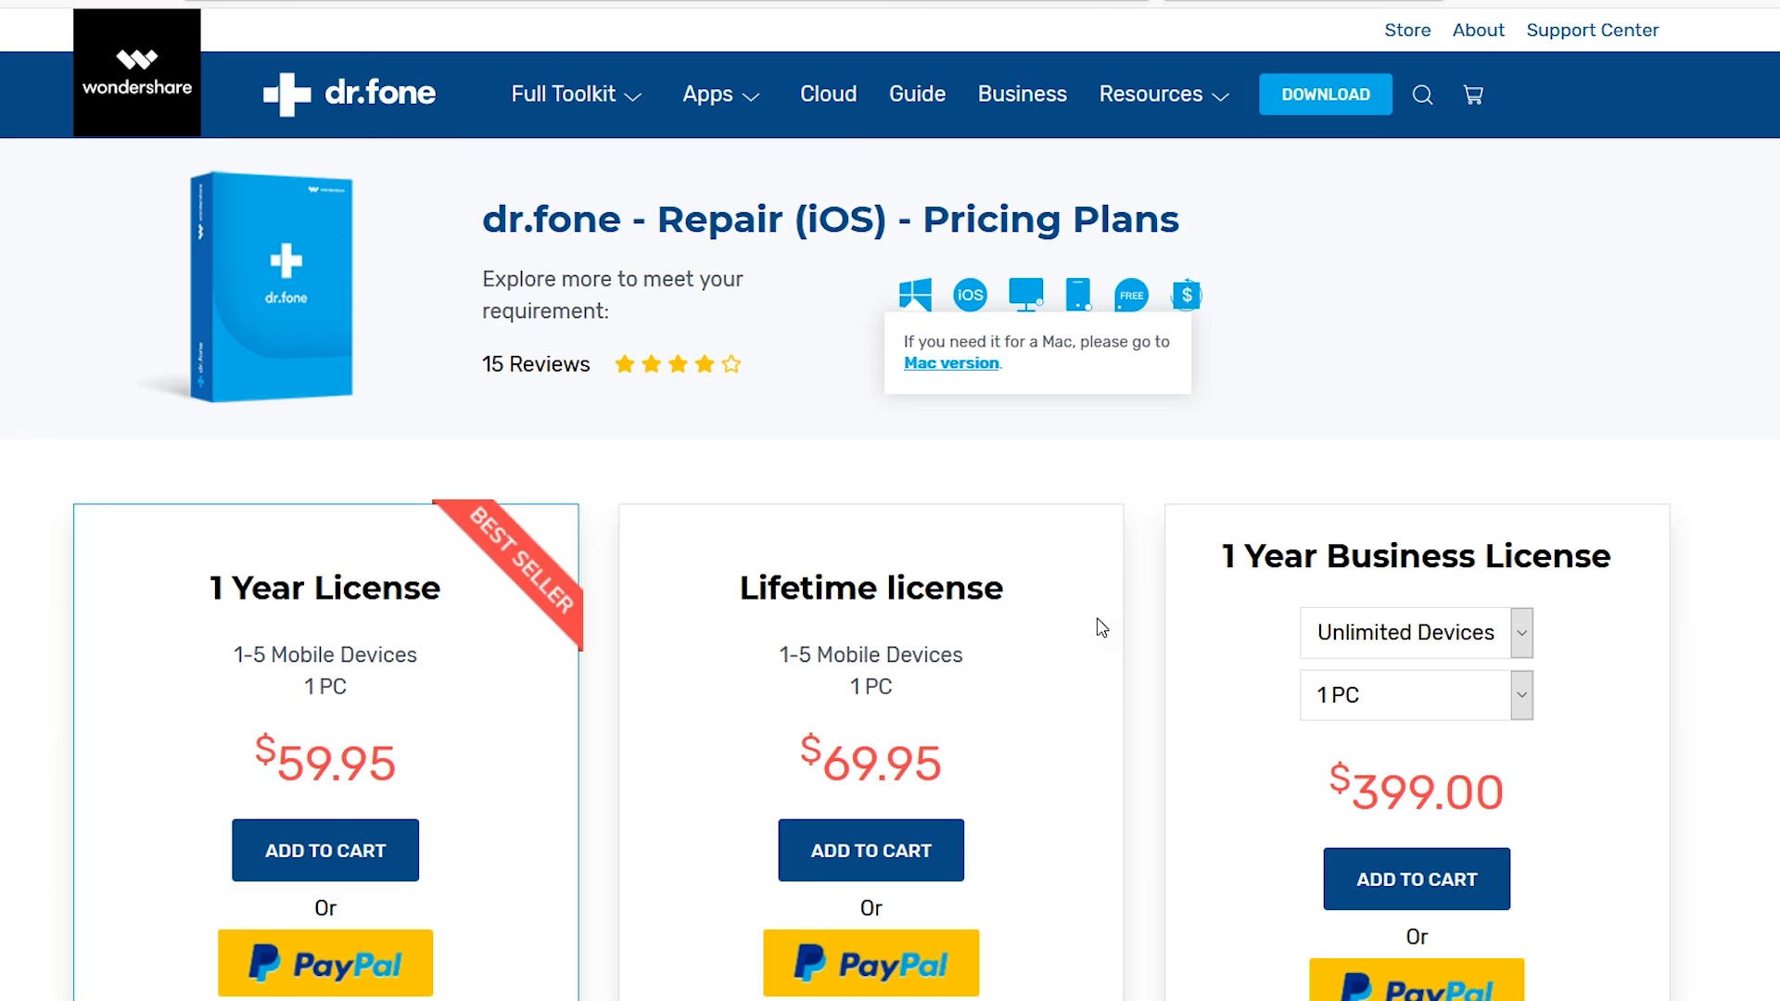